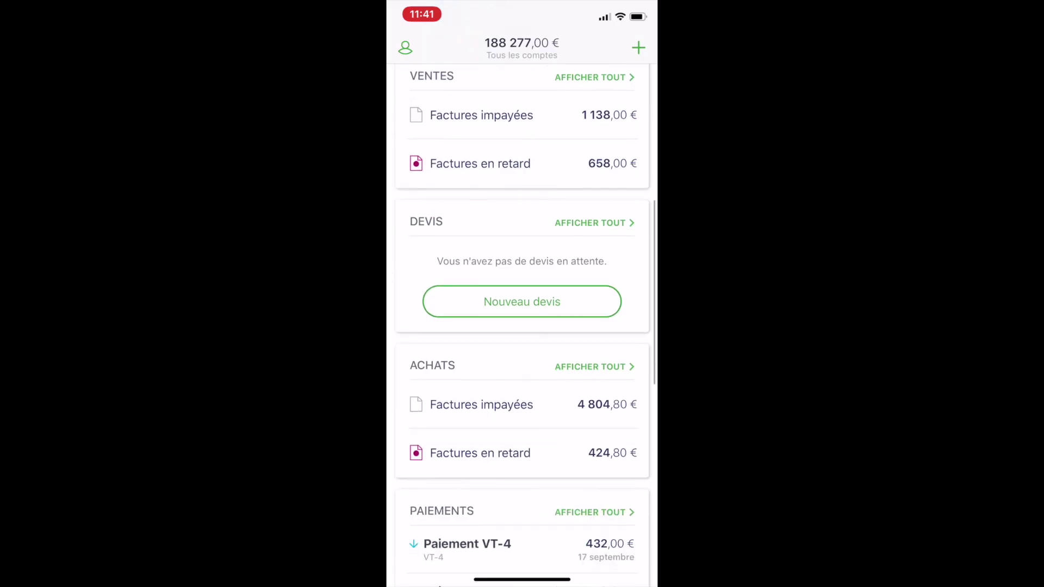
# Step: Show the four unpaid sales invoices (1 138,00 €) from the Ventes card's Factures impayées
pyautogui.scroll(3, 521, 326)
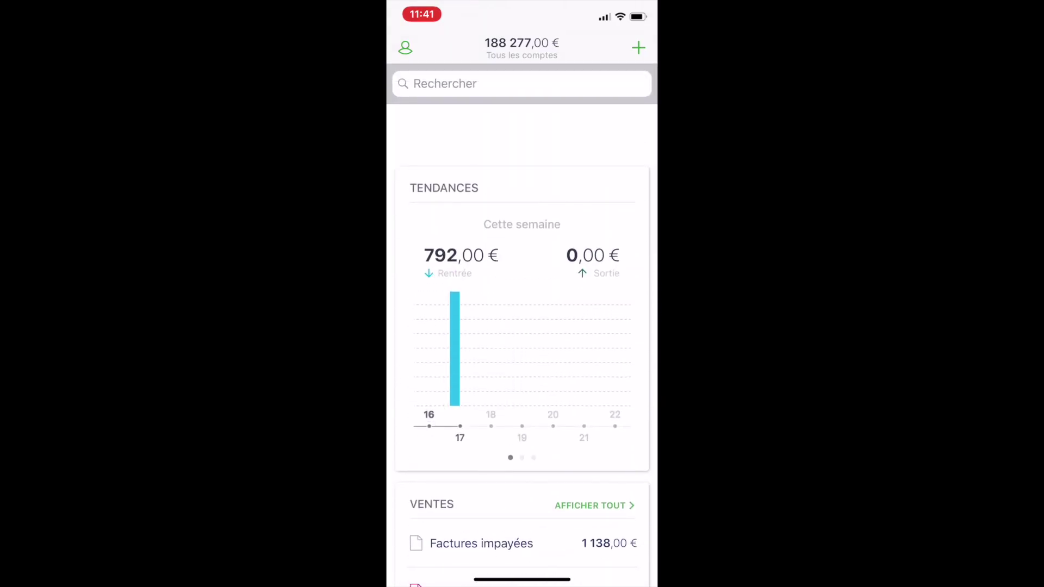
pyautogui.scroll(-6, 521, 326)
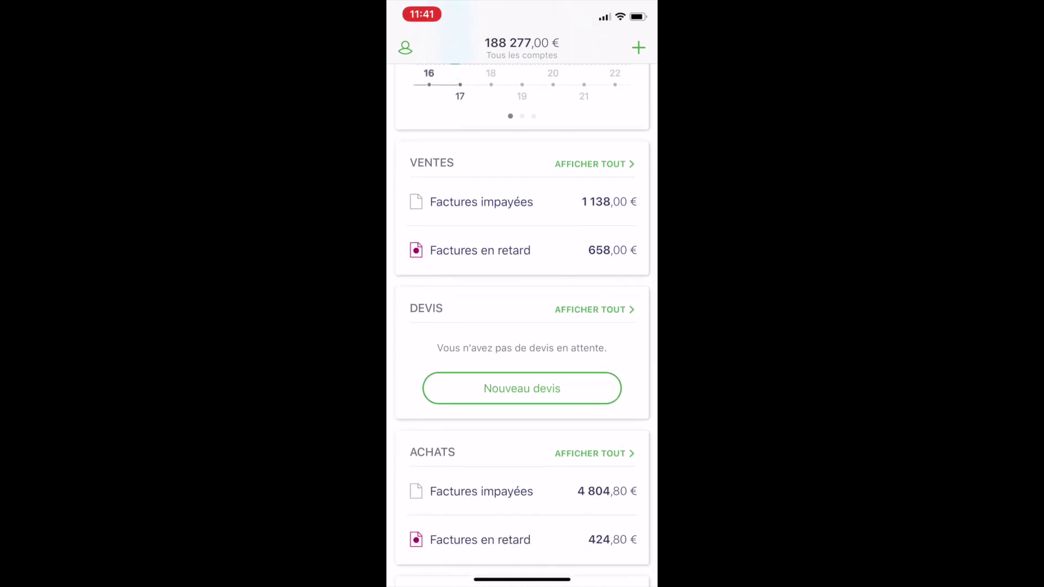
pyautogui.click(481, 202)
pyautogui.scroll(-2, 522, 326)
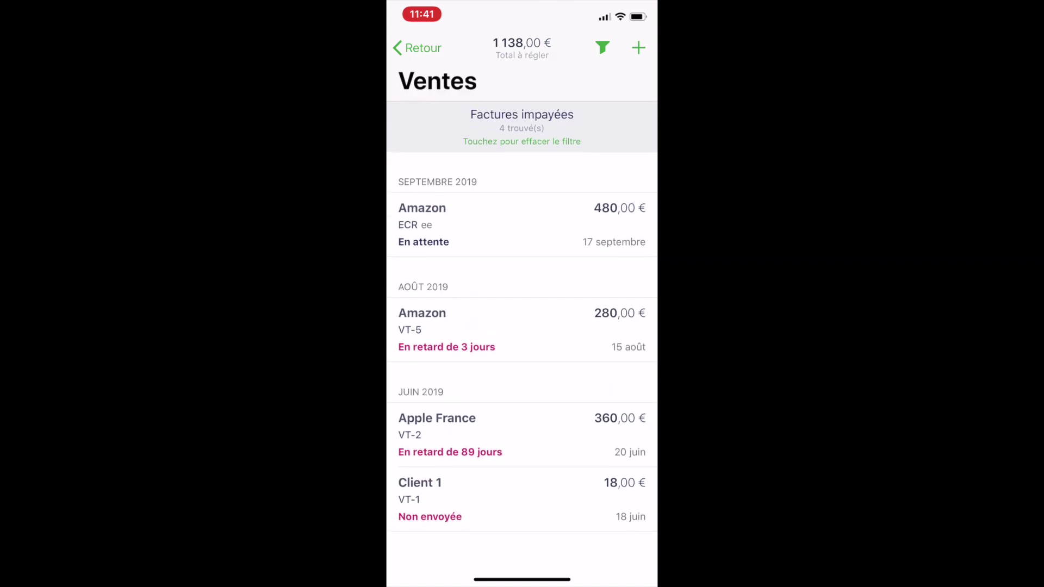
# Step: Record a 280,00 € payment into Banque LGDC on Amazon's invoice VT-5
pyautogui.click(522, 329)
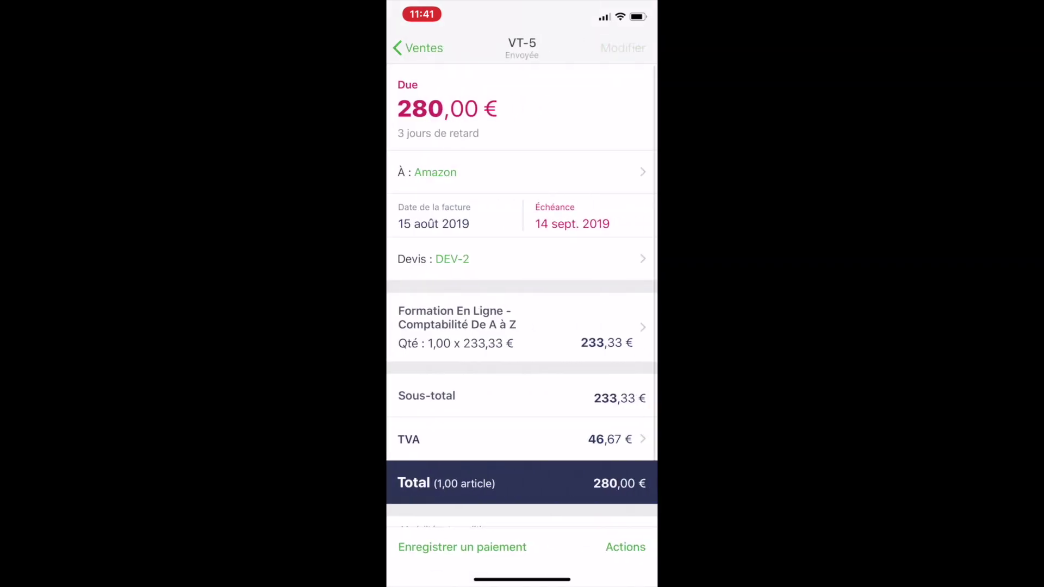
pyautogui.scroll(-3, 521, 326)
pyautogui.scroll(2, 522, 296)
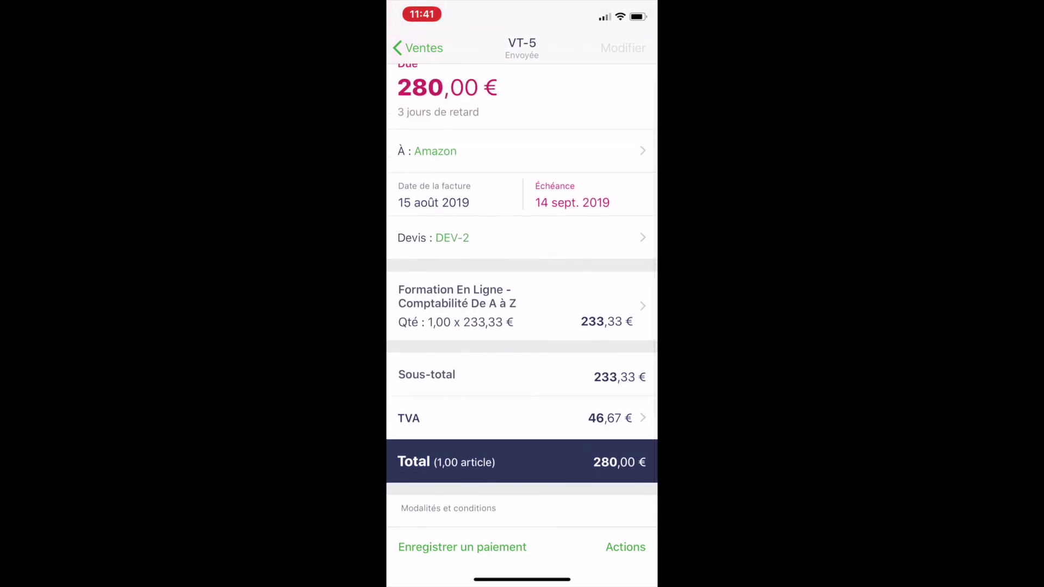
pyautogui.scroll(1, 521, 296)
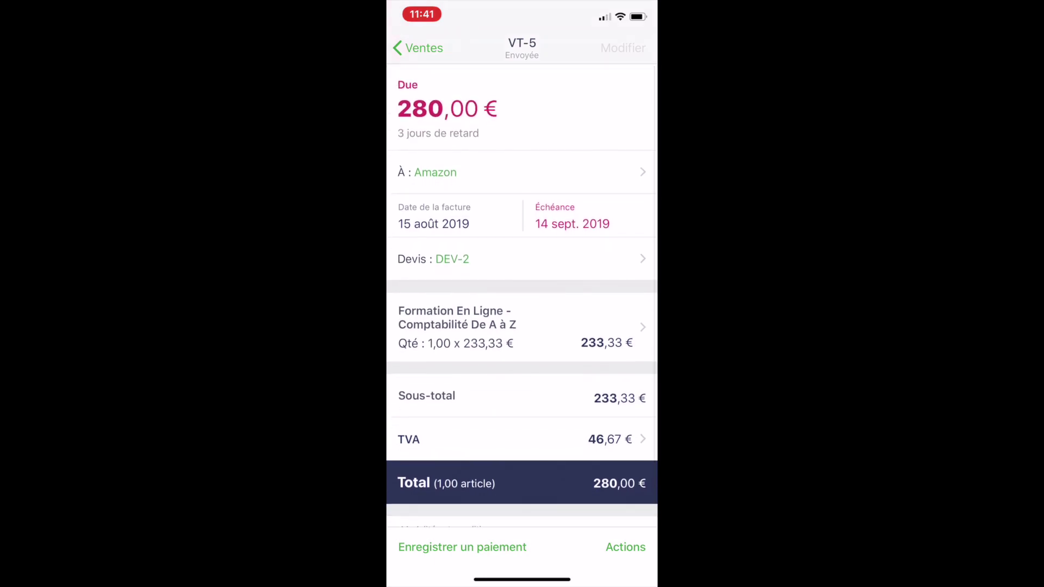
pyautogui.scroll(-3, 521, 296)
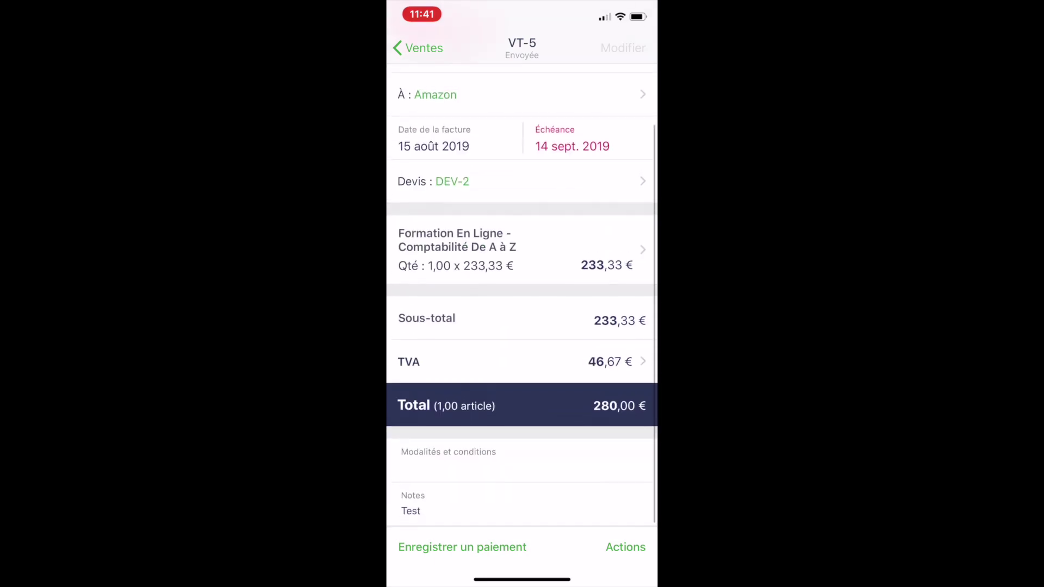
pyautogui.click(462, 547)
pyautogui.click(559, 107)
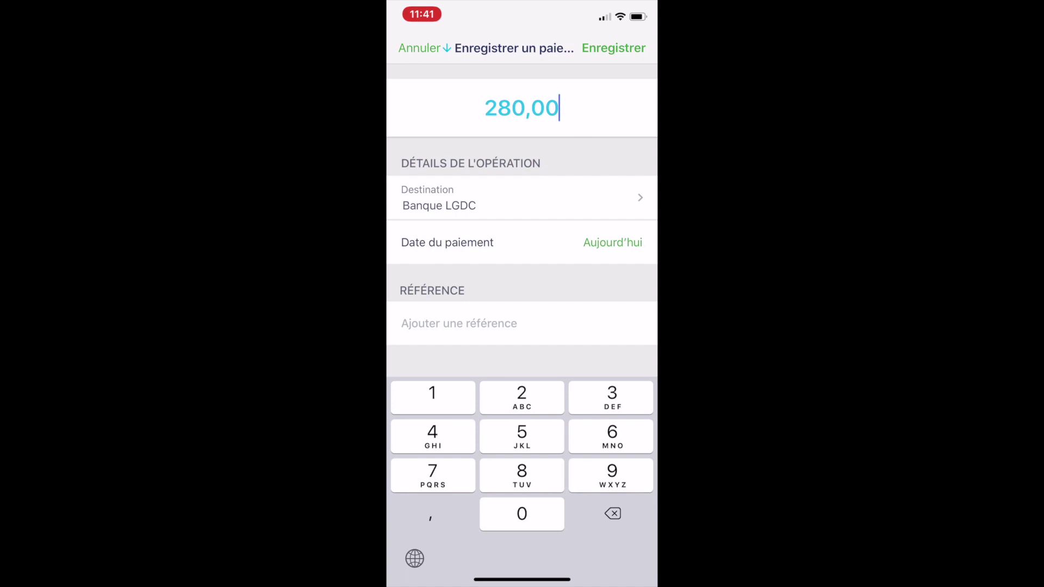
pyautogui.click(613, 48)
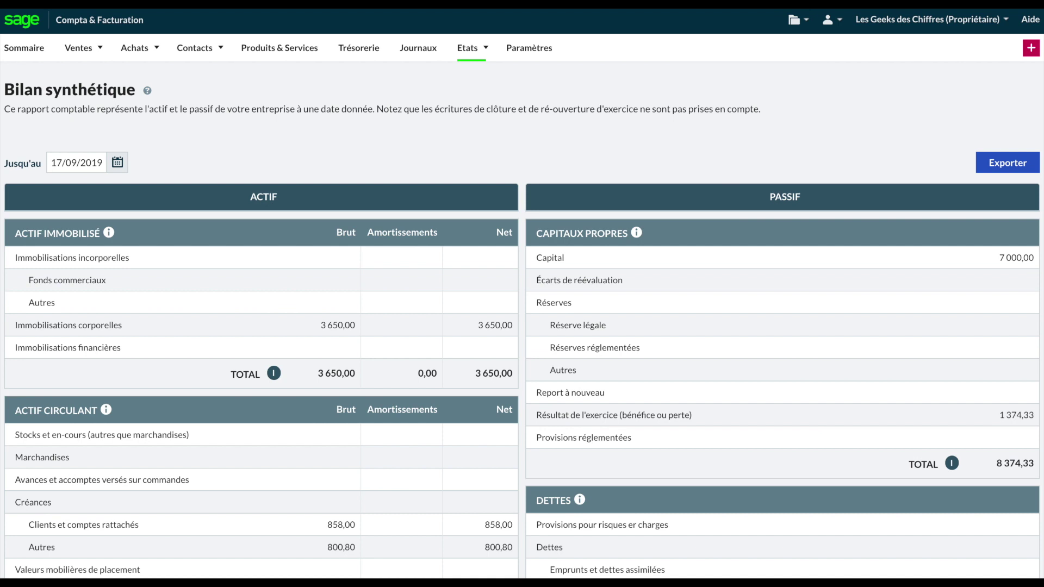
# Step: Scroll through the Bilan synthétique to 17/09/2019, balancing at 193 865,80 on both sides
pyautogui.scroll(-2, 284, 348)
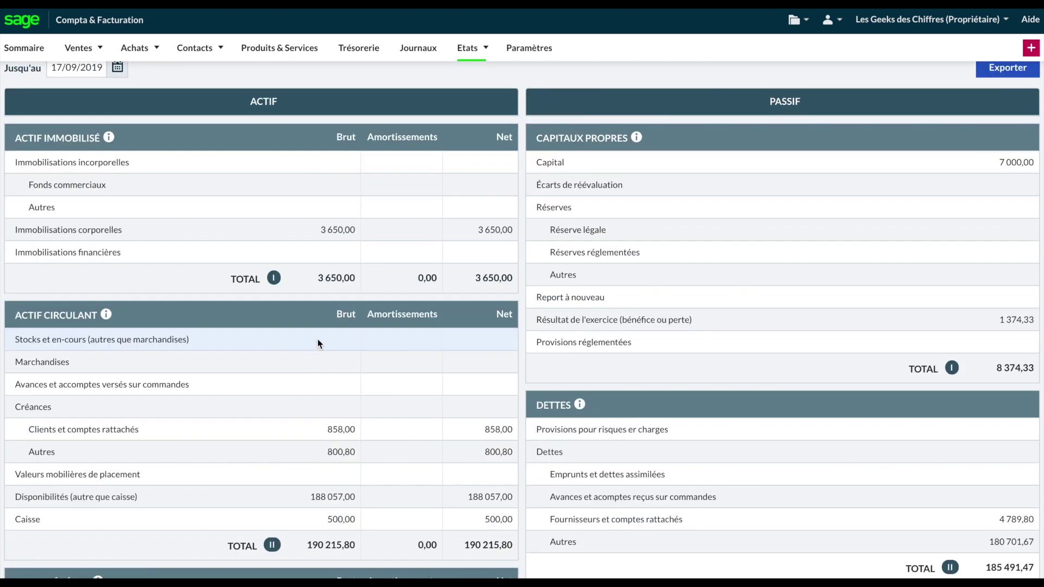
pyautogui.scroll(-2, 317, 341)
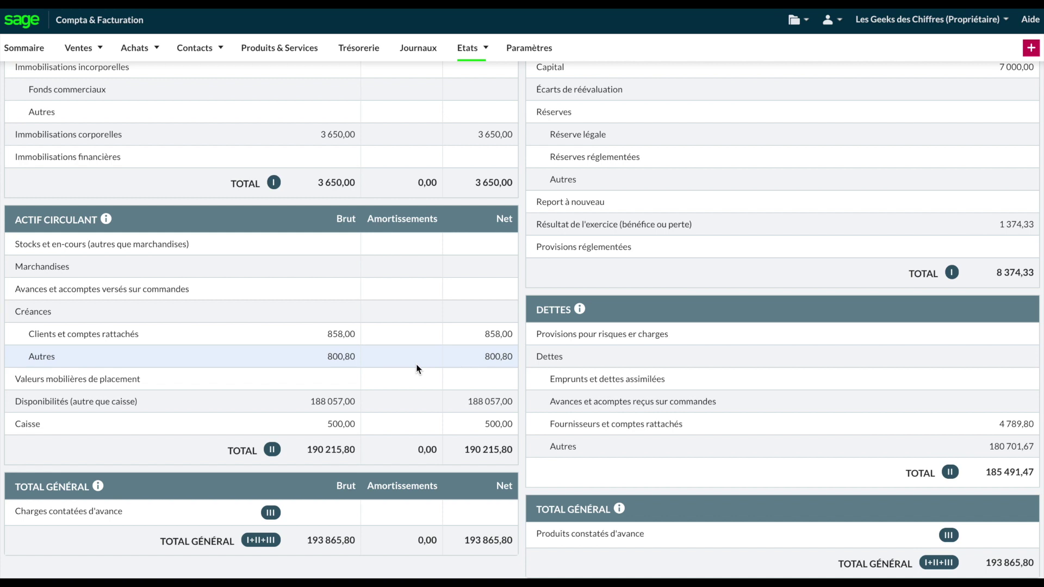
pyautogui.scroll(2, 408, 371)
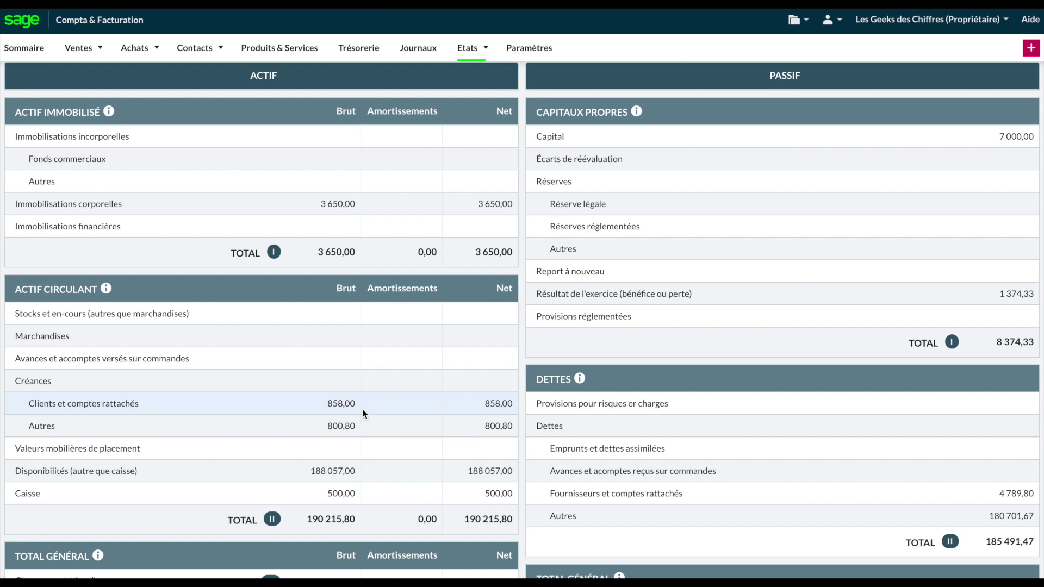
pyautogui.scroll(-1, 347, 416)
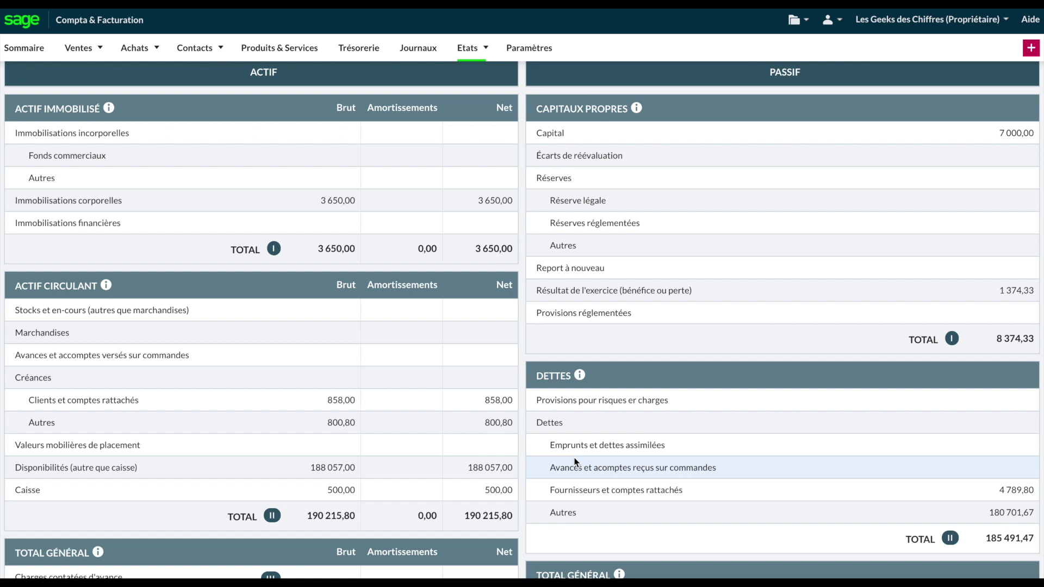
pyautogui.click(81, 48)
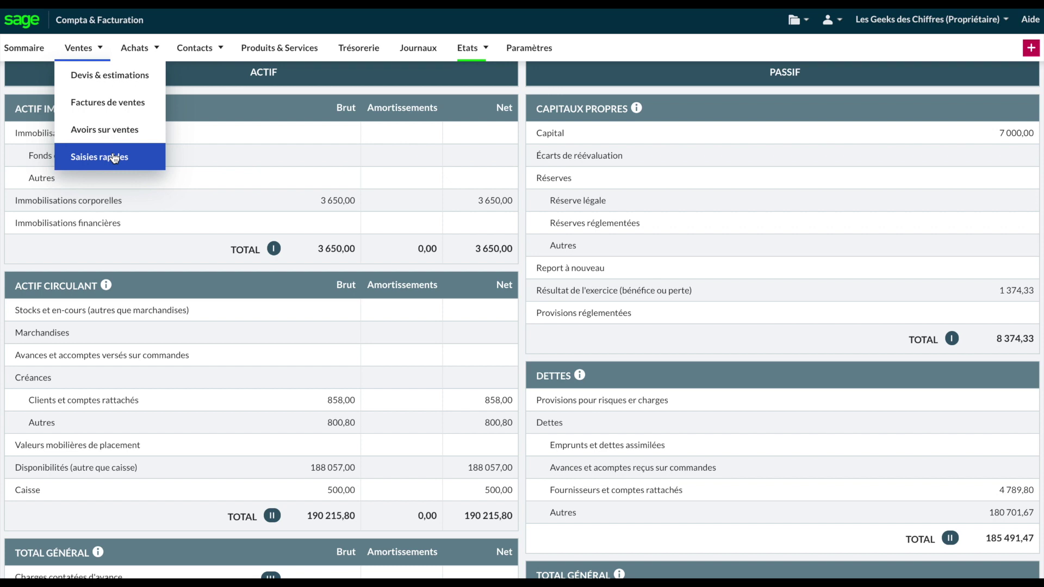
# Step: Start a new Ventes > Saisies rapides batch with a blank Facture line dated 17/09/2019
pyautogui.click(114, 159)
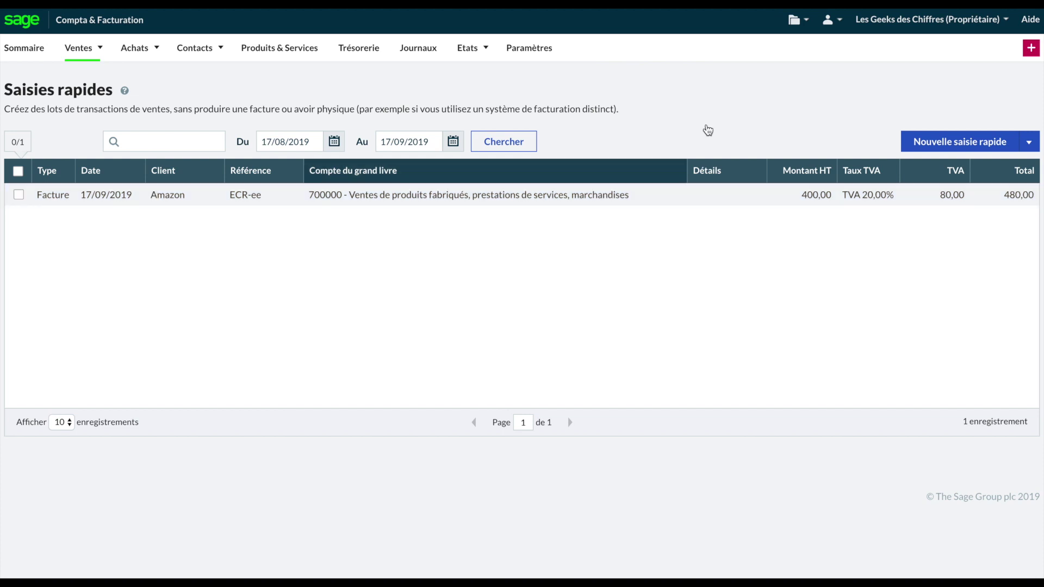
pyautogui.click(989, 143)
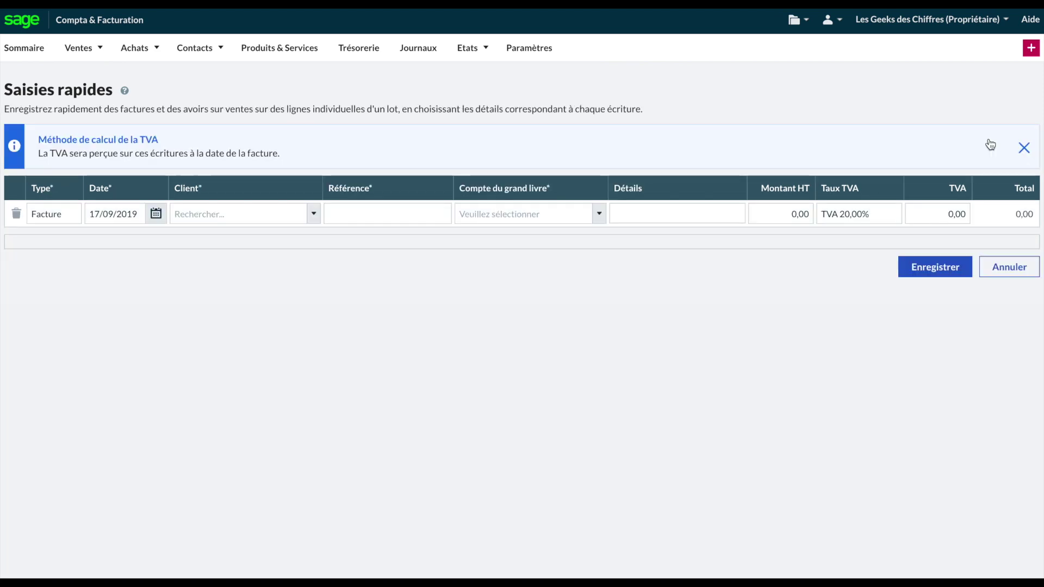
# Step: Set row 1 as a Facture for client Amazon with reference 'Test série'
pyautogui.click(73, 220)
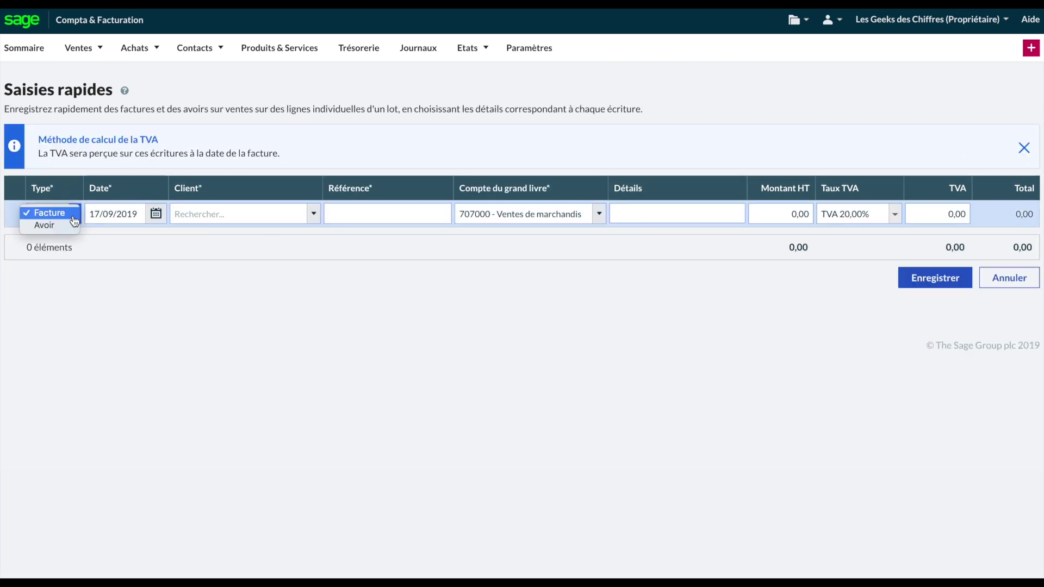
pyautogui.click(61, 215)
pyautogui.click(224, 213)
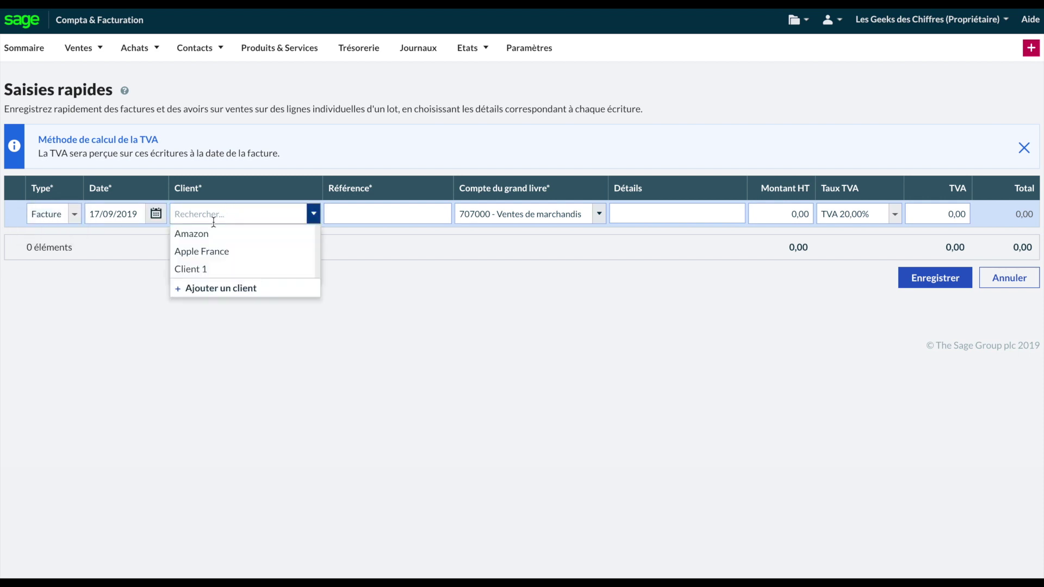
pyautogui.click(210, 233)
pyautogui.click(367, 214)
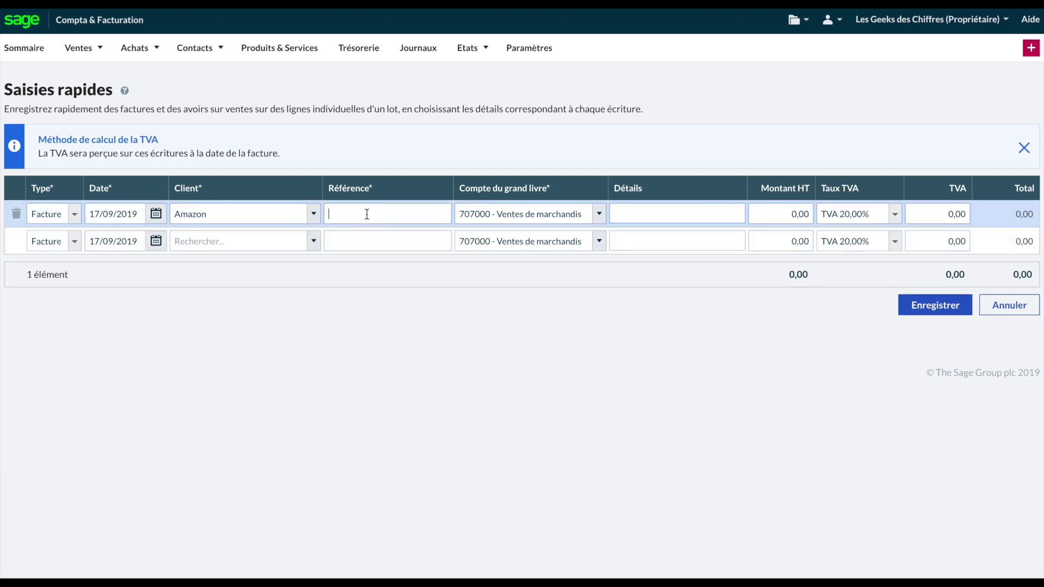
pyautogui.write('Test')
pyautogui.write(' érie')
pyautogui.press('BackSpace')
pyautogui.press('BackSpace')
pyautogui.press('BackSpace')
pyautogui.write('sére')
pyautogui.press('BackSpace')
pyautogui.write('ie')
# Step: Assign ledger account 708300 - Locations diverses to the first line
pyautogui.click(599, 214)
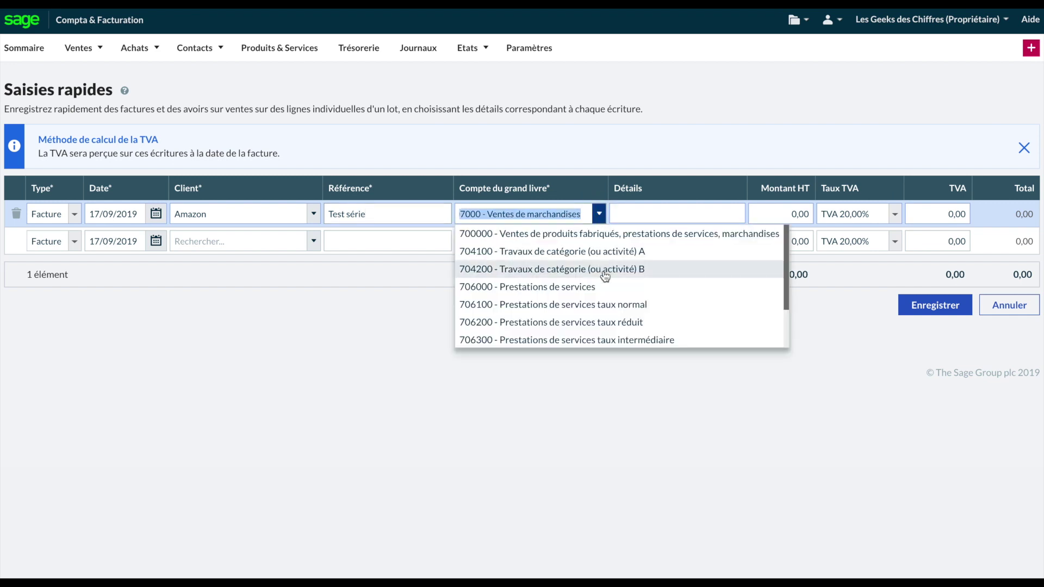
pyautogui.scroll(-2, 605, 277)
pyautogui.scroll(-6, 605, 282)
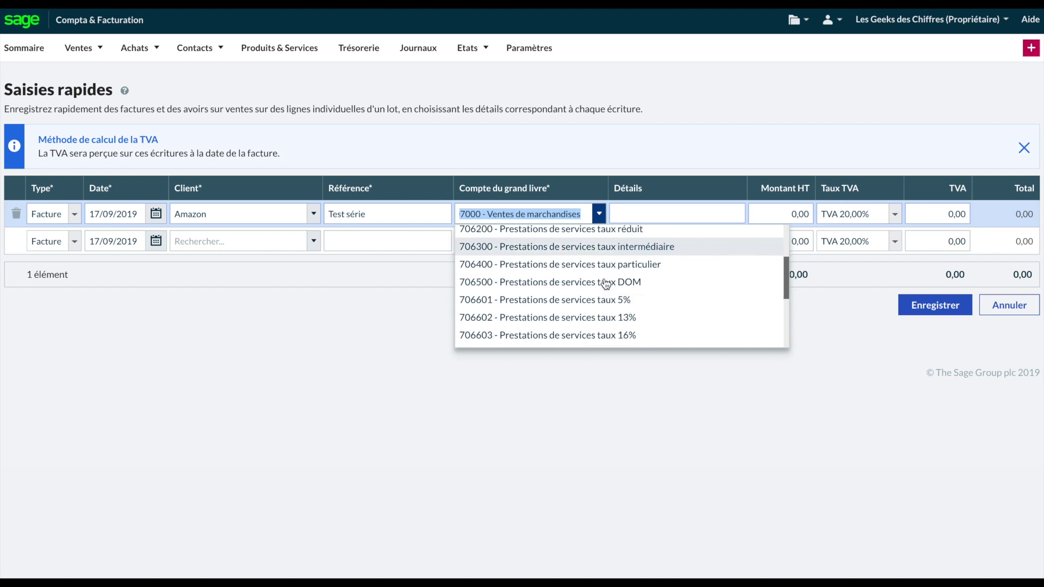
pyautogui.scroll(-6, 605, 283)
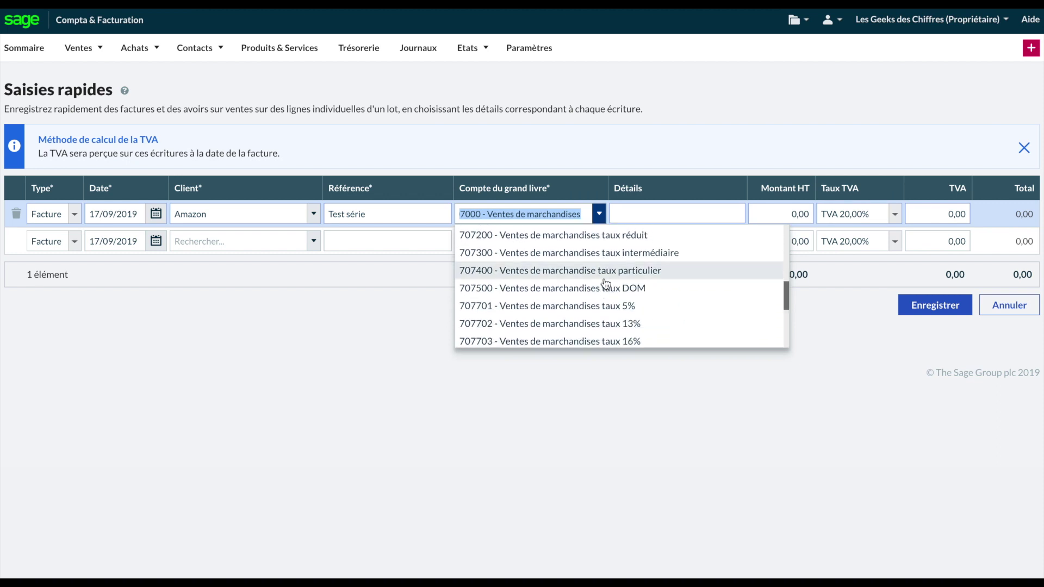
pyautogui.scroll(3, 608, 284)
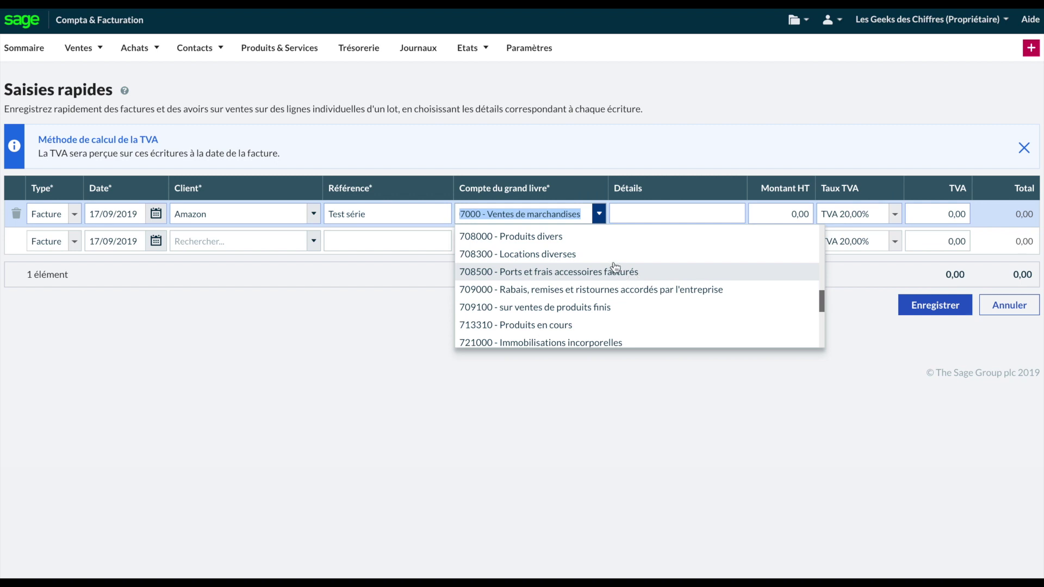
pyautogui.click(602, 257)
# Step: Enter details 'Location salle de réunion' and 100,00 HT, giving a 120,00 total
pyautogui.click(674, 209)
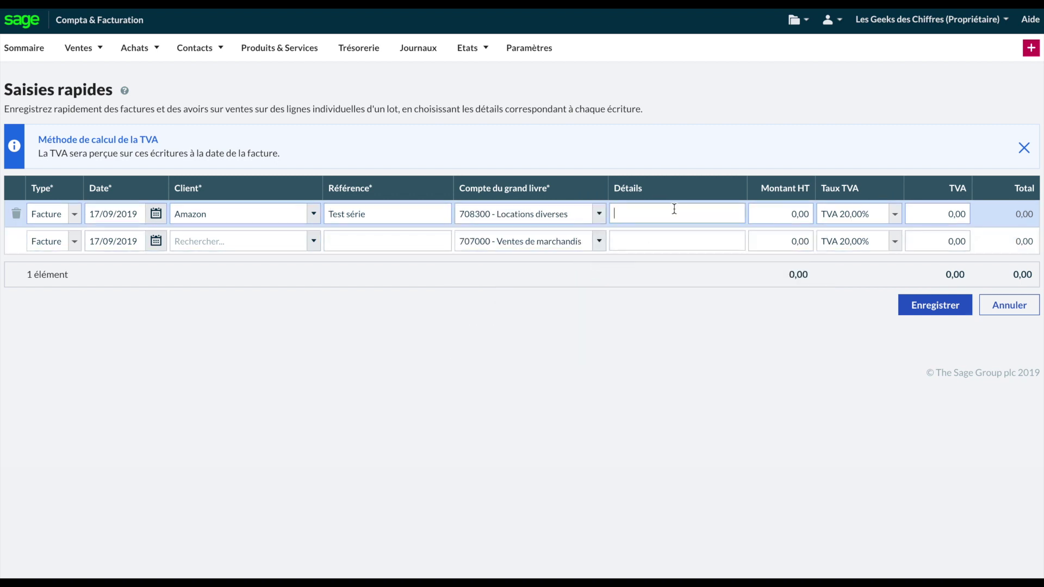
pyautogui.write('Location salle de réus')
pyautogui.press('BackSpace')
pyautogui.write('nion')
pyautogui.press('Tab')
pyautogui.write('100')
pyautogui.press('Tab')
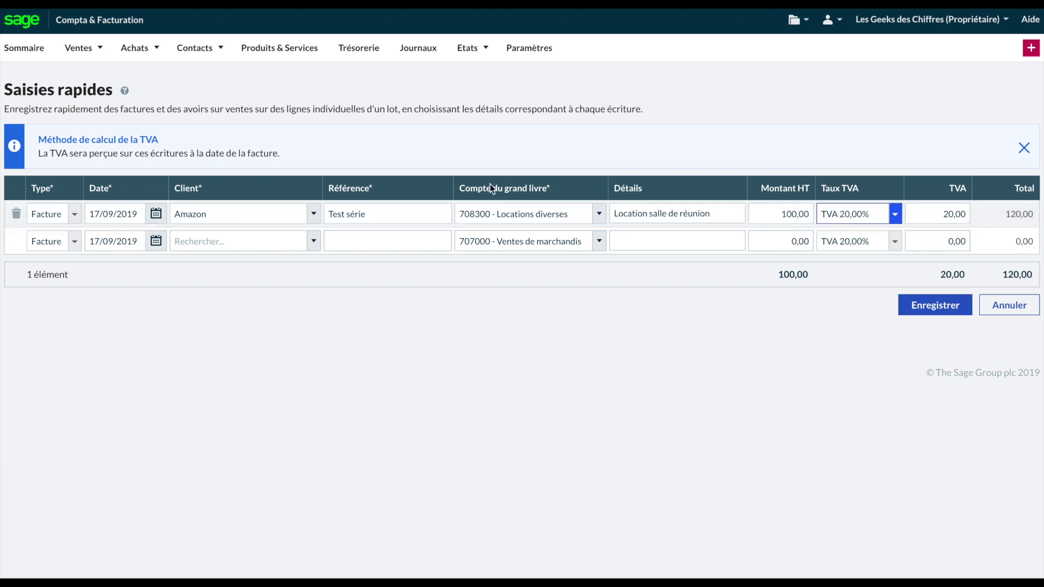
pyautogui.click(314, 214)
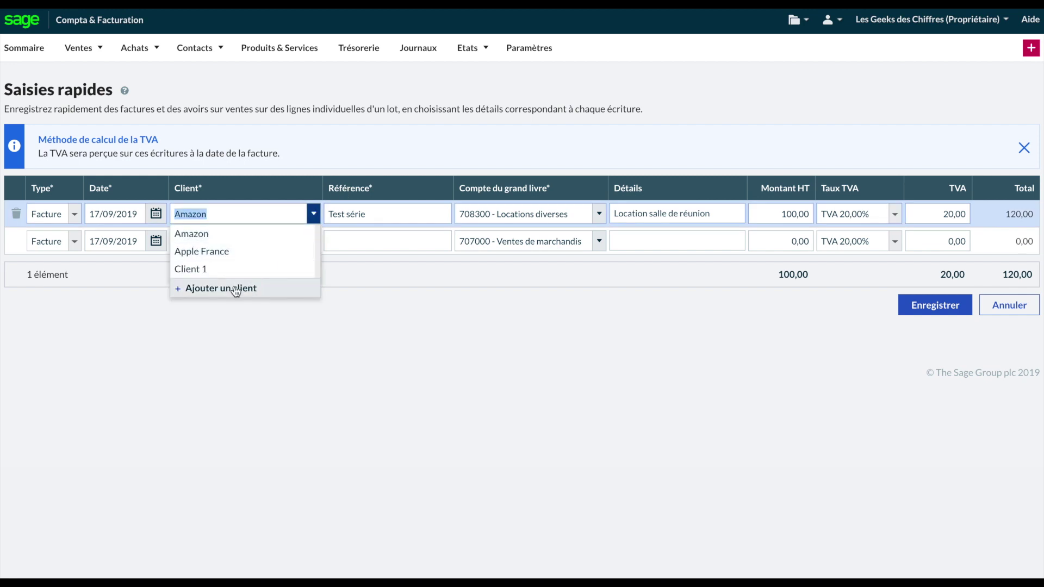
# Step: Create a new client named Uber, entering the contact's name and e-mail address
pyautogui.click(235, 289)
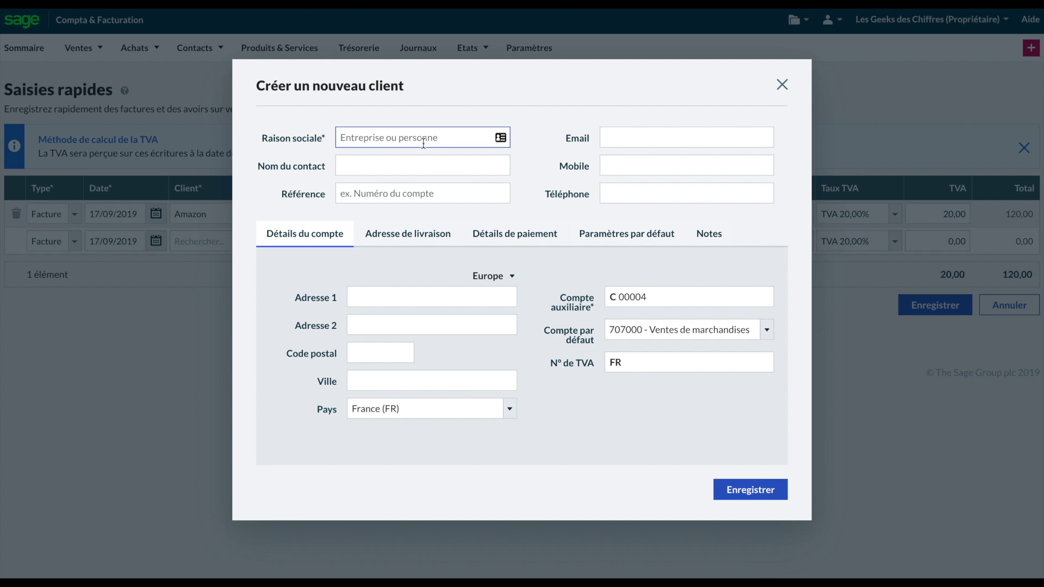
pyautogui.write("Palais de l'élysée")
pyautogui.press('BackSpace')
pyautogui.press('BackSpace')
pyautogui.press('BackSpace')
pyautogui.press('BackSpace')
pyautogui.press('BackSpace')
pyautogui.press('BackSpace')
pyautogui.press('BackSpace')
pyautogui.press('BackSpace')
pyautogui.press('BackSpace')
pyautogui.press('BackSpace')
pyautogui.press('BackSpace')
pyautogui.press('BackSpace')
pyautogui.press('BackSpace')
pyautogui.press('BackSpace')
pyautogui.press('BackSpace')
pyautogui.press('BackSpace')
pyautogui.press('BackSpace')
pyautogui.press('BackSpace')
pyautogui.press('BackSpace')
pyautogui.write('Uber')
pyautogui.press('Tab')
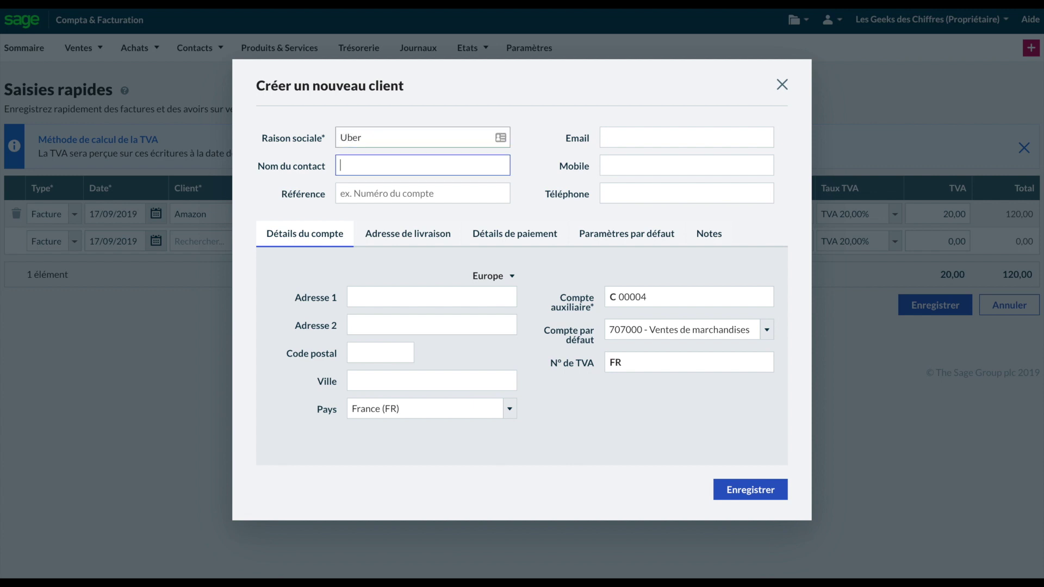
pyautogui.write('Travis')
pyautogui.press('Tab')
pyautogui.press('Tab')
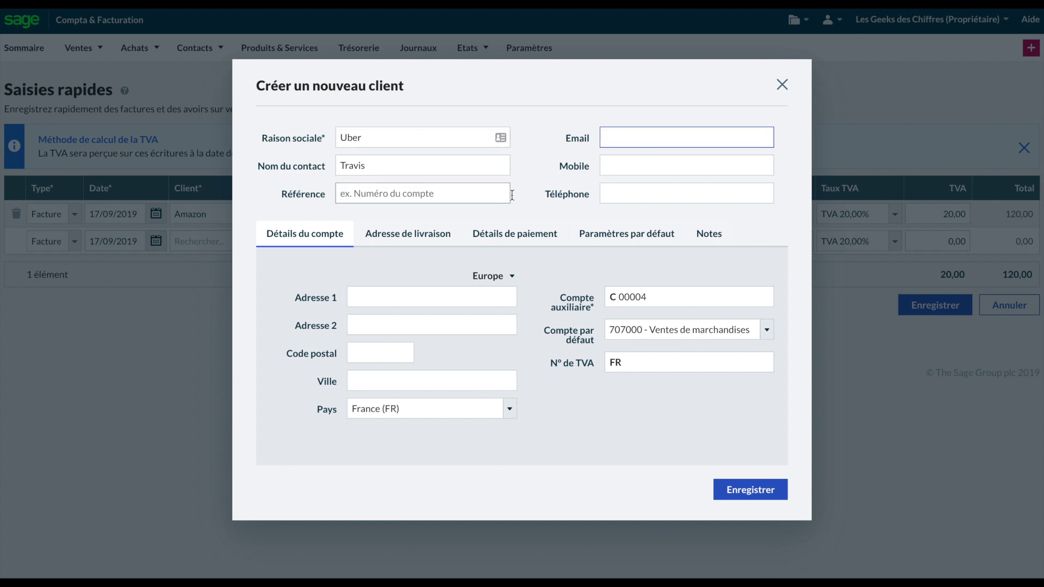
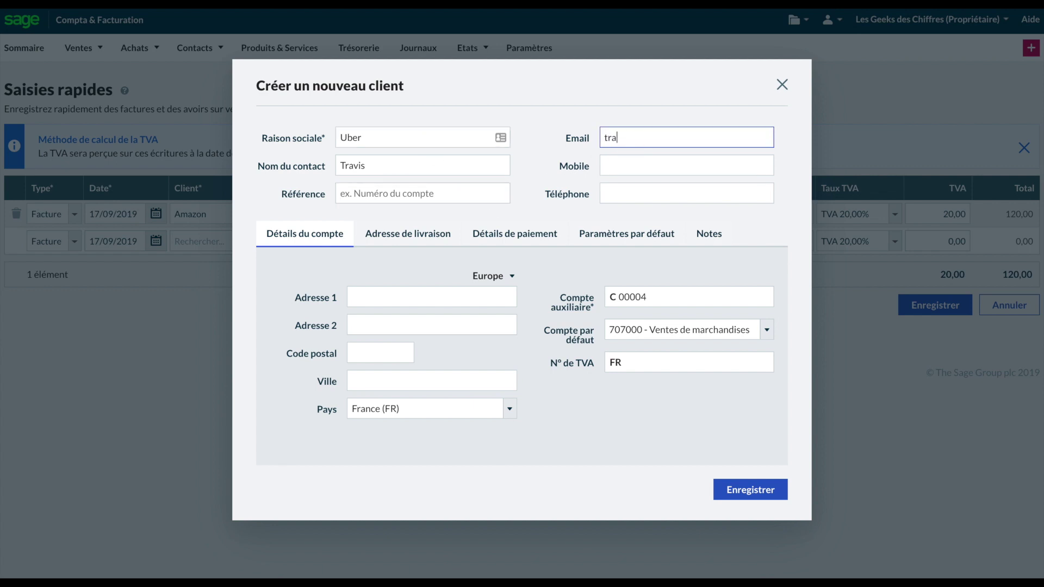
pyautogui.press('Tab')
pyautogui.press('Tab')
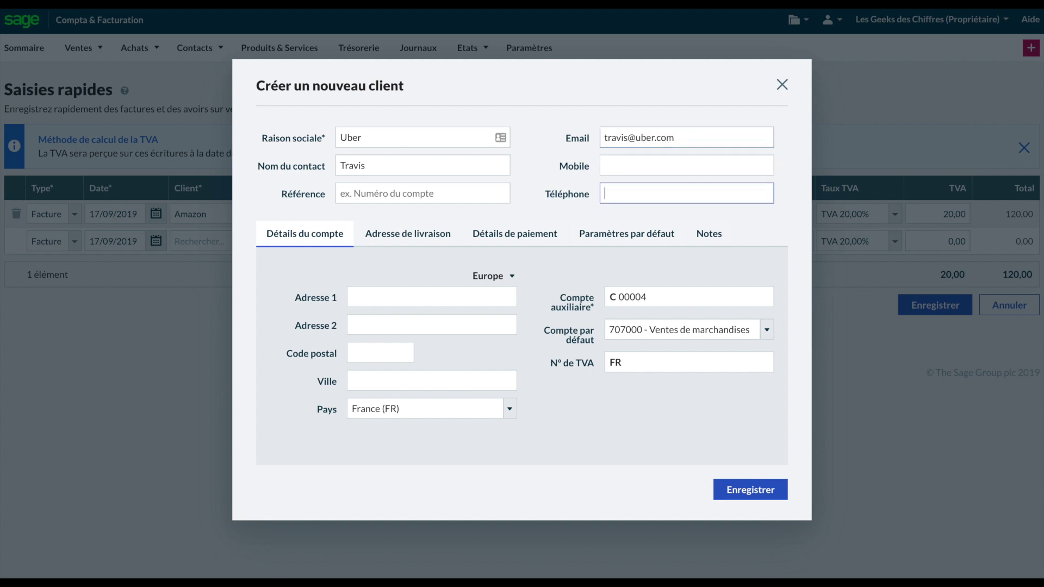
# Step: Add Uber's street address in 75001 Paris, save the client, then save Uber's 120,00 invoice
pyautogui.press('Tab')
pyautogui.press('Tab')
pyautogui.press('Tab')
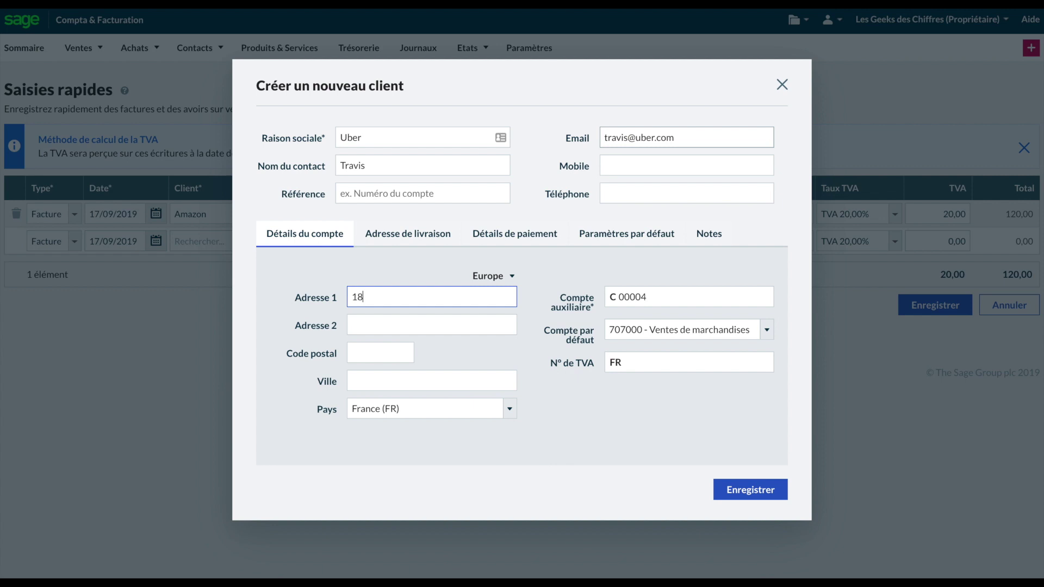
pyautogui.write('venue')
pyautogui.click(352, 325)
pyautogui.click(380, 352)
pyautogui.write('7500')
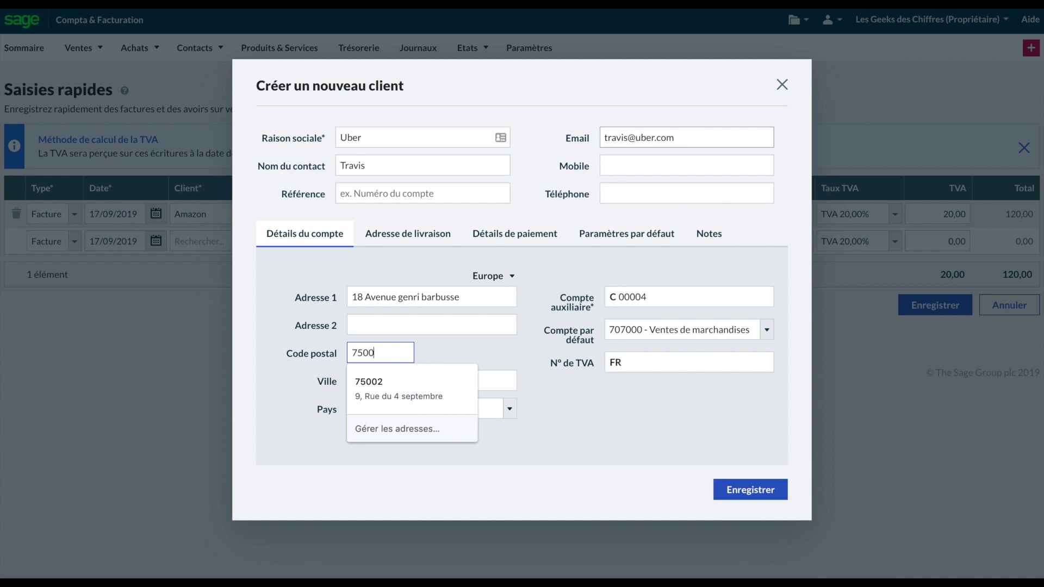
pyautogui.write('1')
pyautogui.press('Tab')
pyautogui.write('Pars')
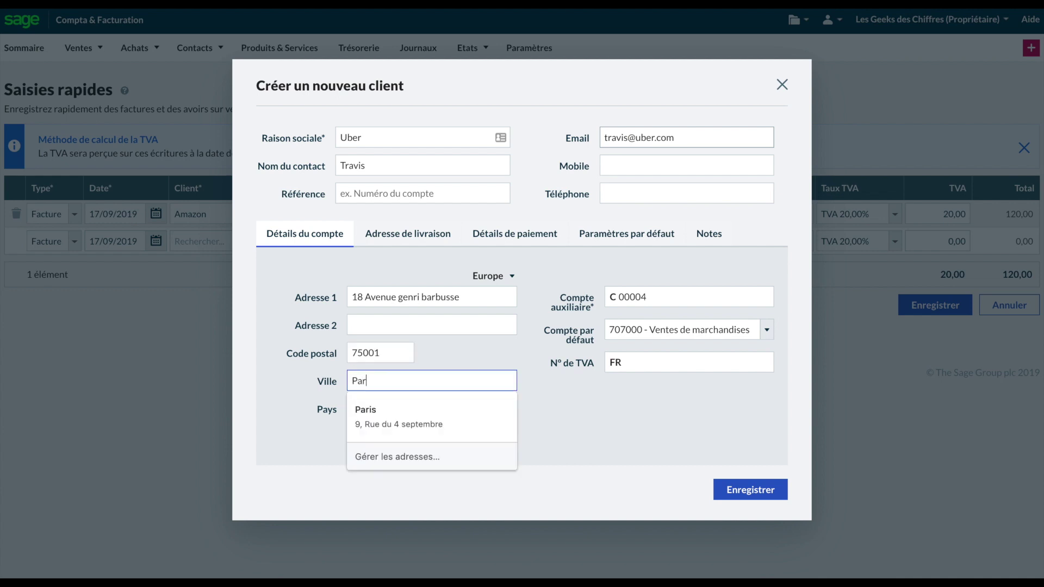
pyautogui.press('BackSpace')
pyautogui.write('is')
pyautogui.press('Tab')
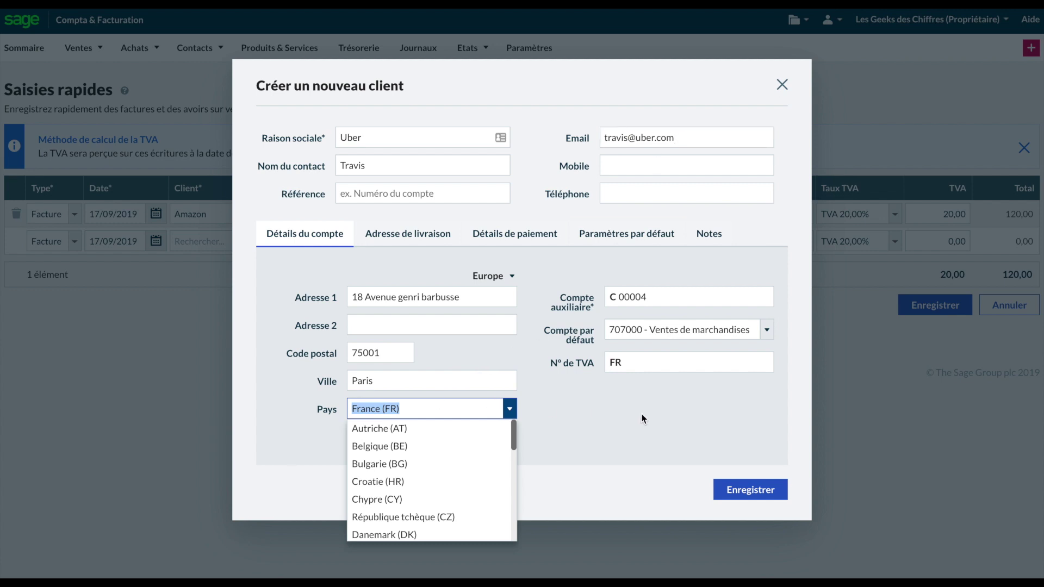
pyautogui.click(728, 488)
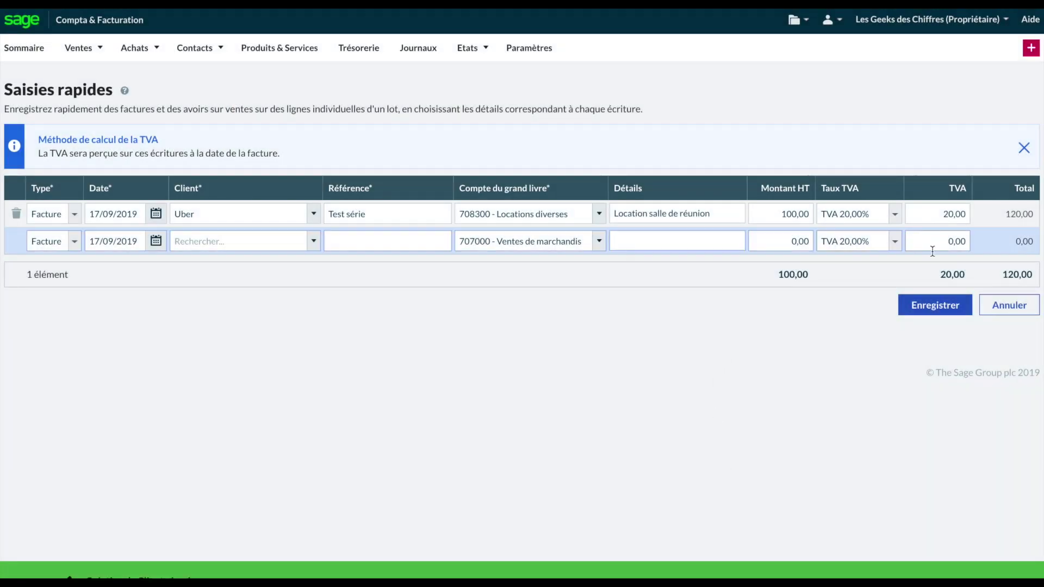
pyautogui.click(938, 308)
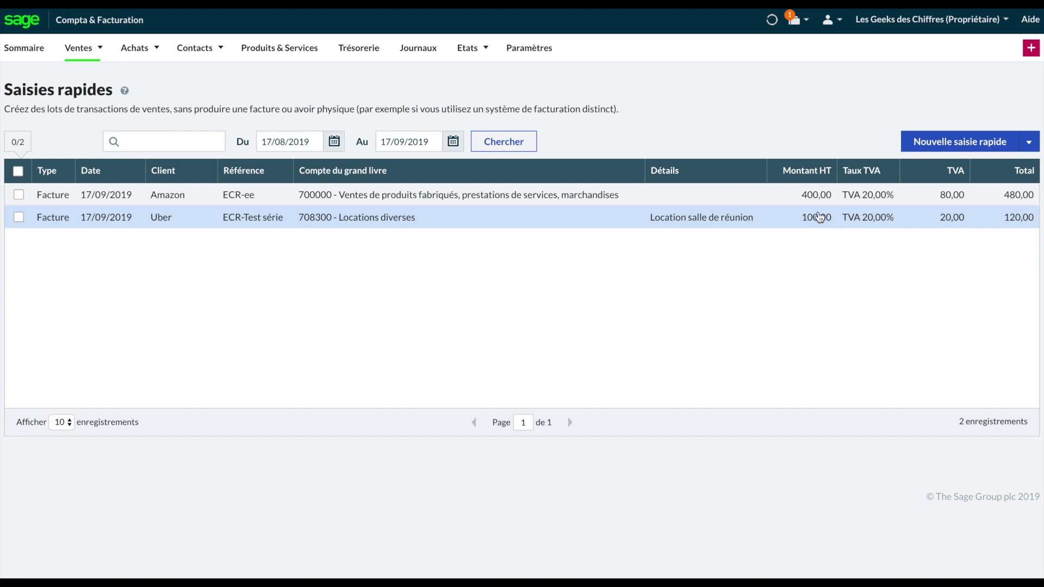
# Step: Go from Saisies rapides to the Sommaire dashboard
pyautogui.click(473, 52)
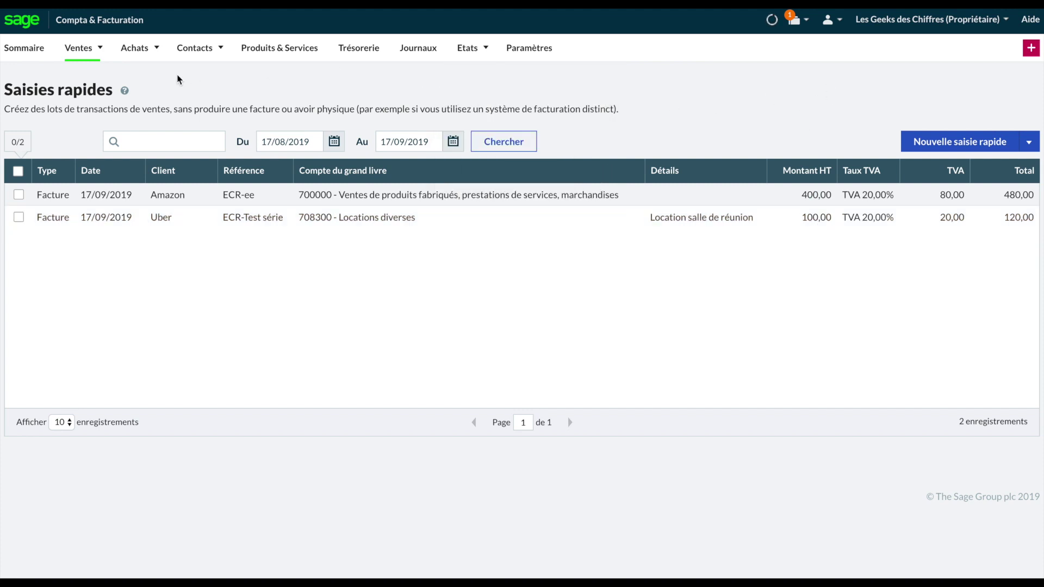
pyautogui.moveTo(90, 56)
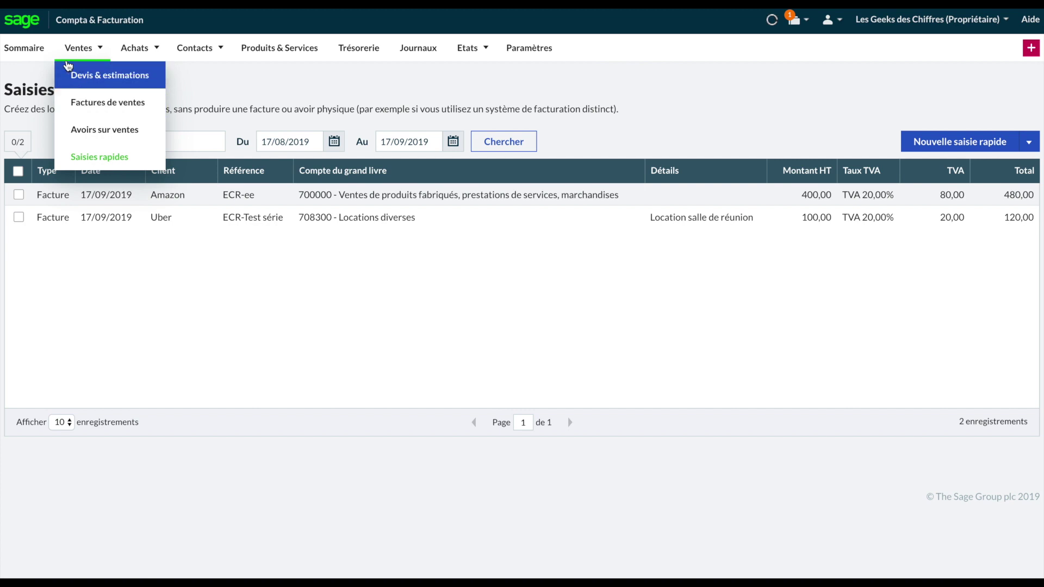
pyautogui.click(38, 53)
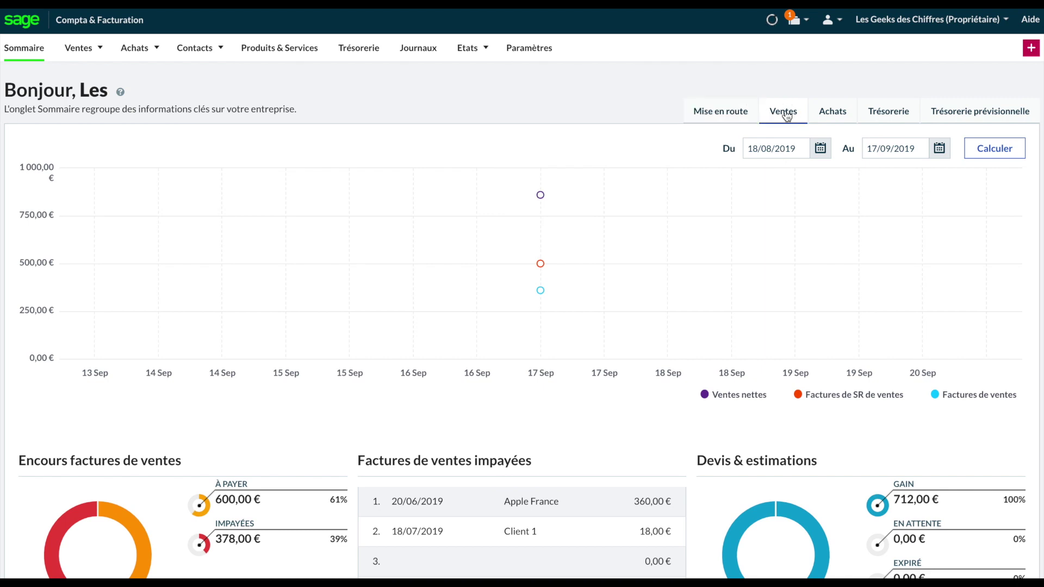
# Step: Review the Encours factures de ventes, 5 principaux clients and 5 principaux débiteurs panels, then open Bilan synthétique
pyautogui.scroll(-3, 632, 300)
pyautogui.scroll(-1, 632, 301)
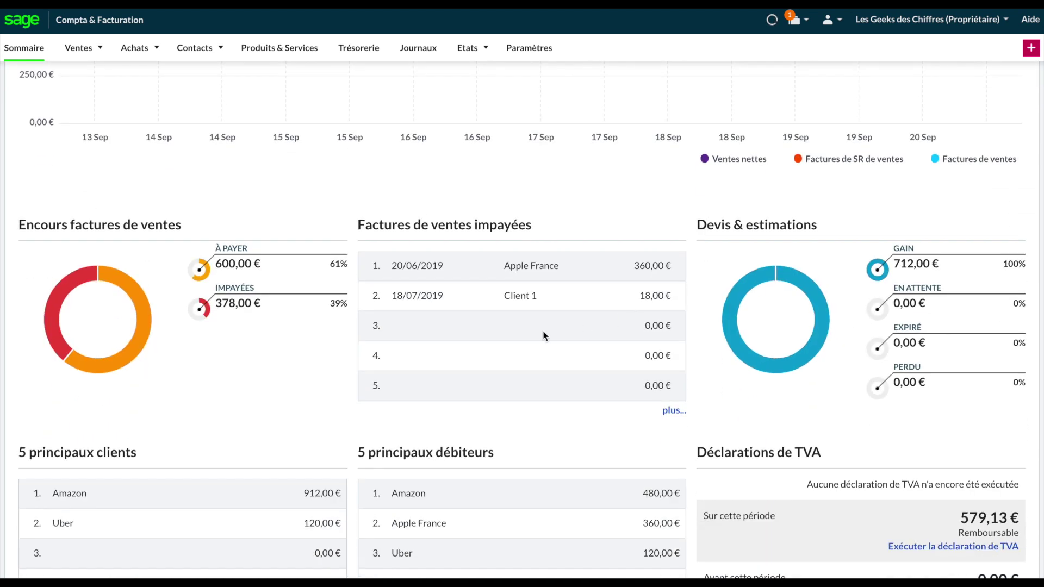
pyautogui.scroll(-2, 477, 325)
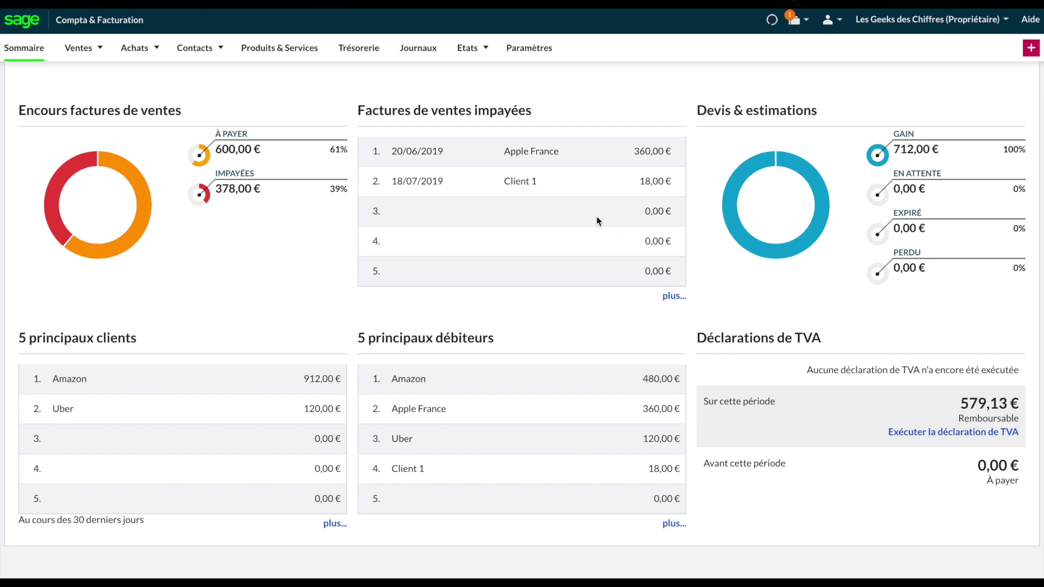
pyautogui.moveTo(187, 110); pyautogui.dragTo(18, 111)
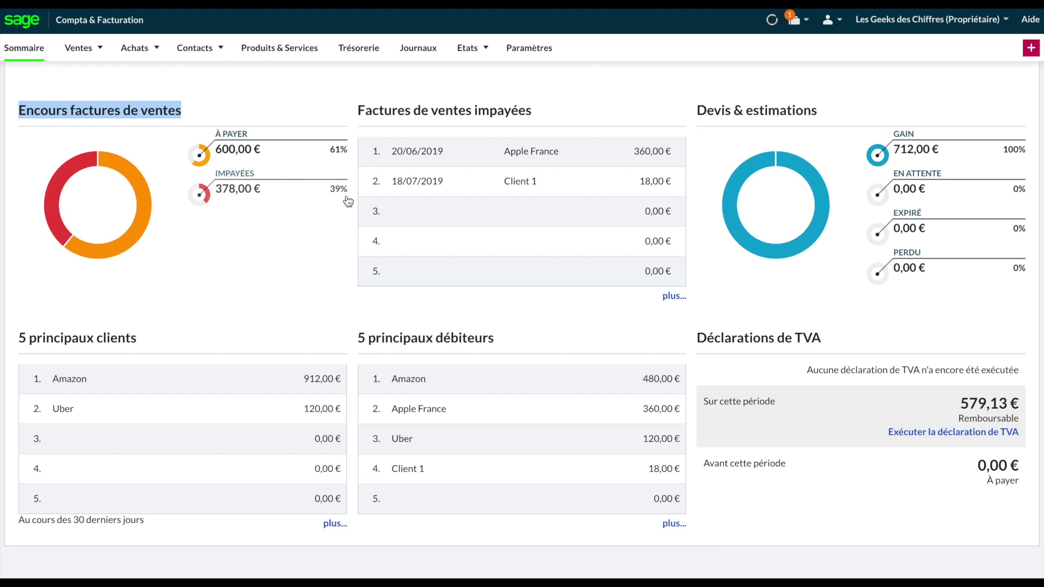
pyautogui.scroll(-1, 294, 280)
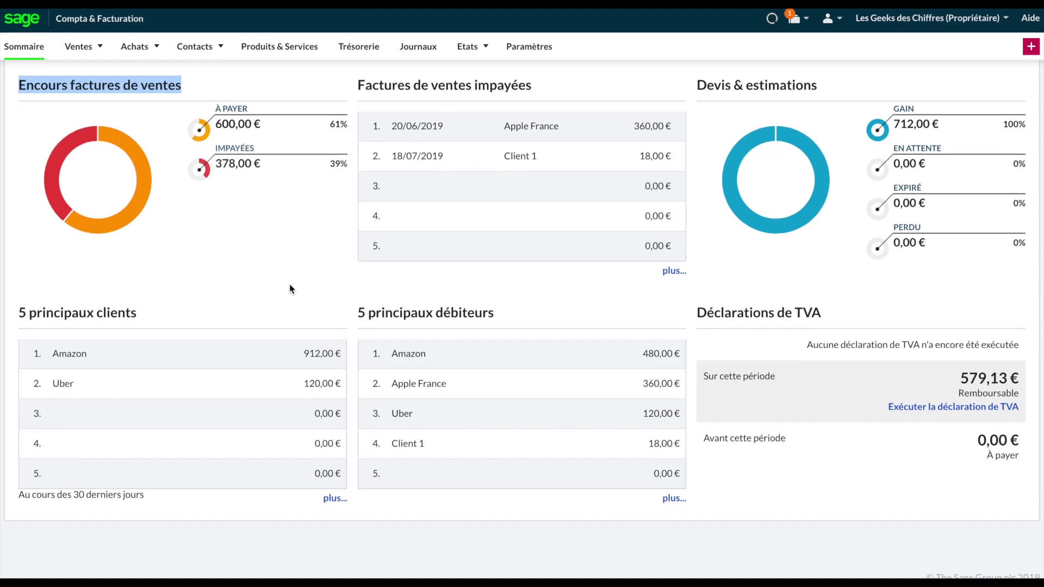
pyautogui.moveTo(136, 314); pyautogui.dragTo(12, 307)
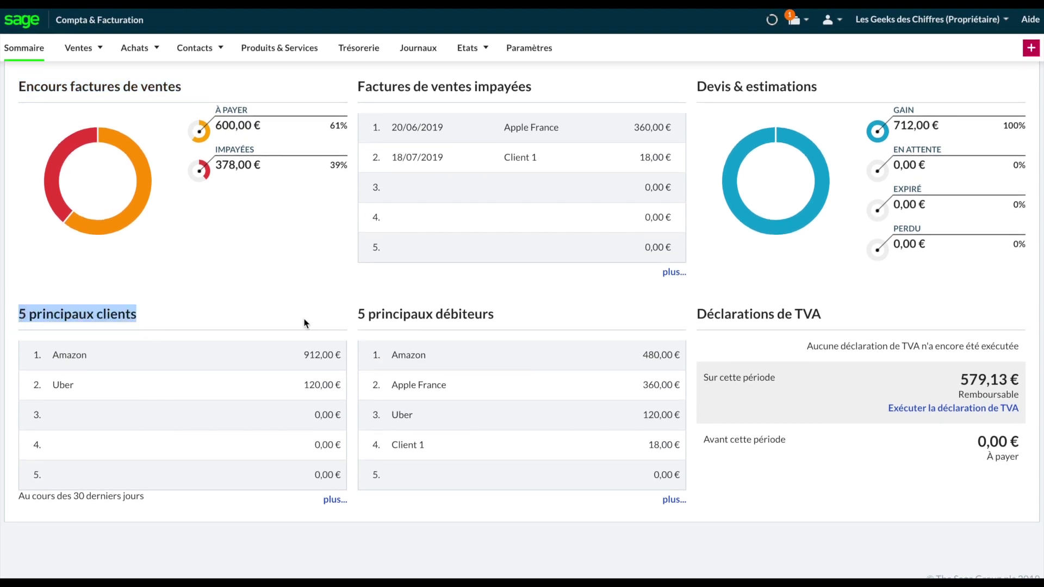
pyautogui.moveTo(494, 314); pyautogui.dragTo(356, 314)
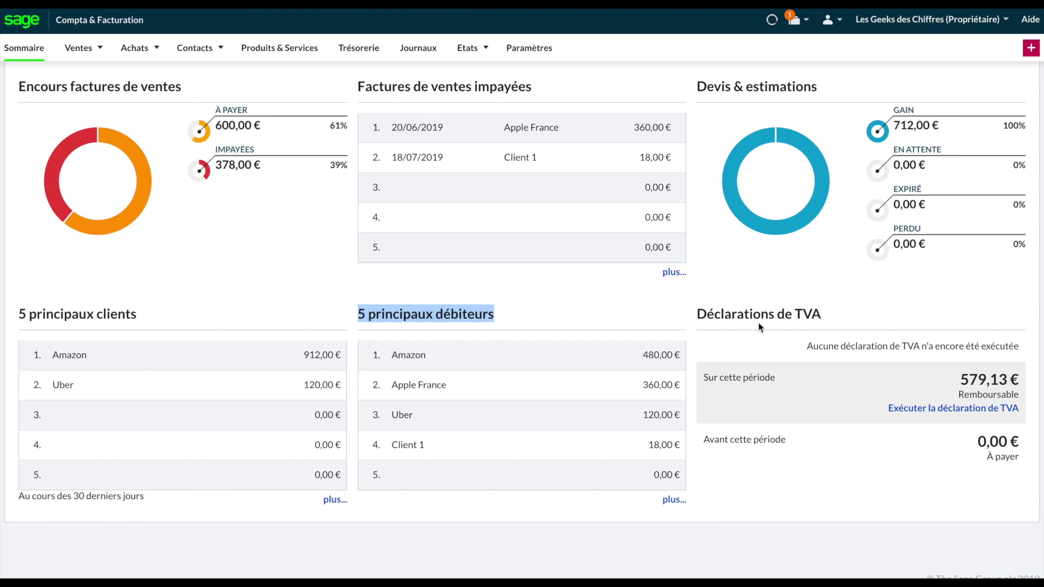
pyautogui.scroll(7, 789, 315)
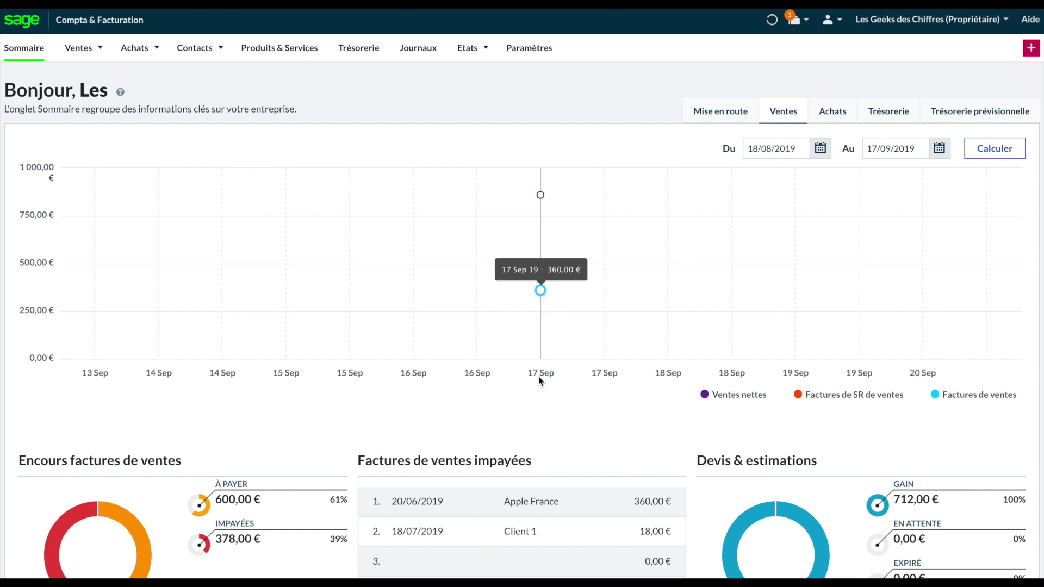
pyautogui.scroll(-7, 527, 467)
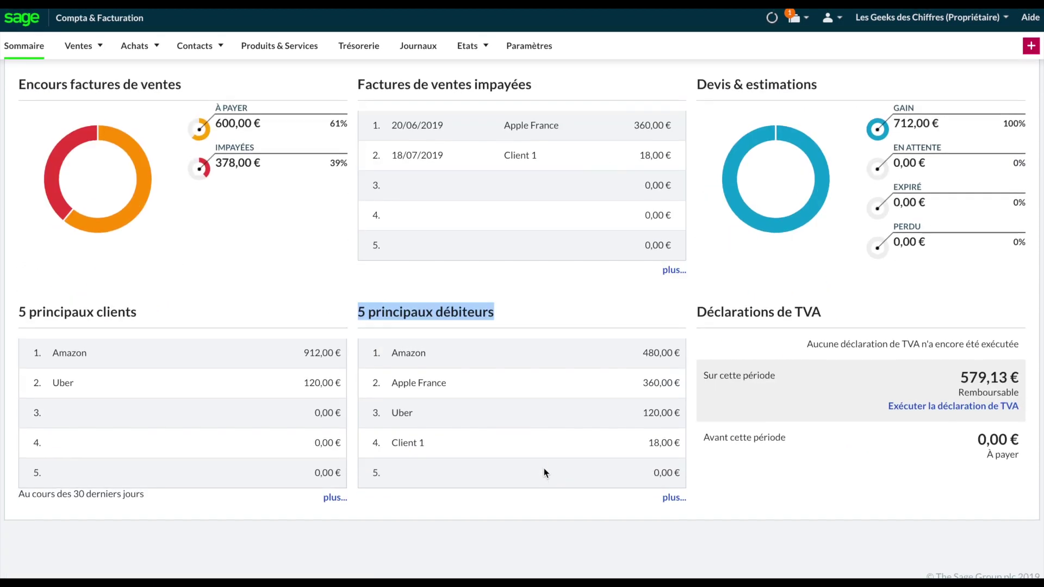
pyautogui.scroll(3, 543, 468)
pyautogui.scroll(4, 550, 471)
pyautogui.moveTo(474, 56)
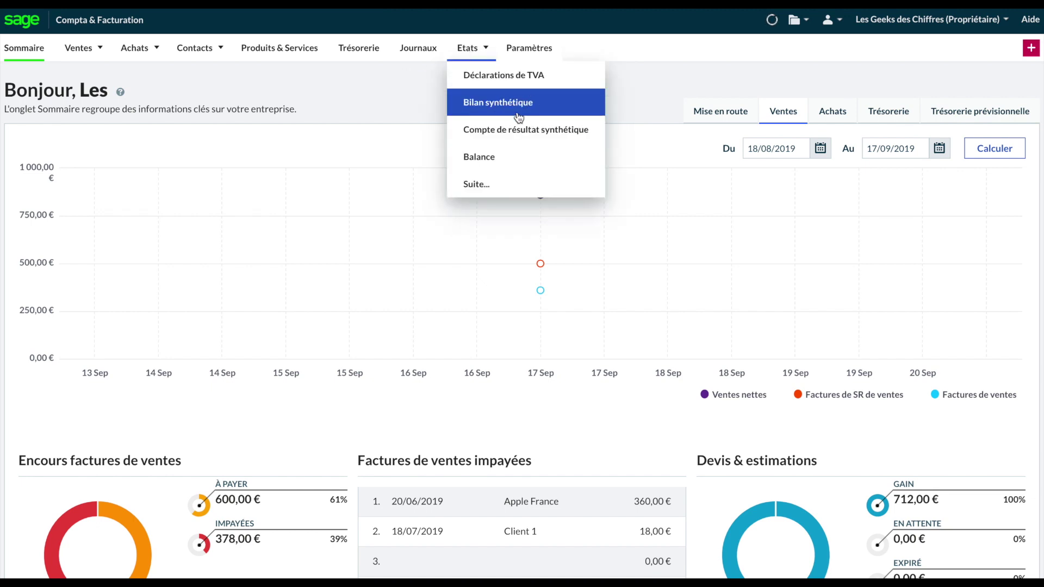
pyautogui.click(518, 118)
# Step: Open the Compte de résultat synthétique and check the 1 828,33 Production vendue breakdown
pyautogui.moveTo(477, 56)
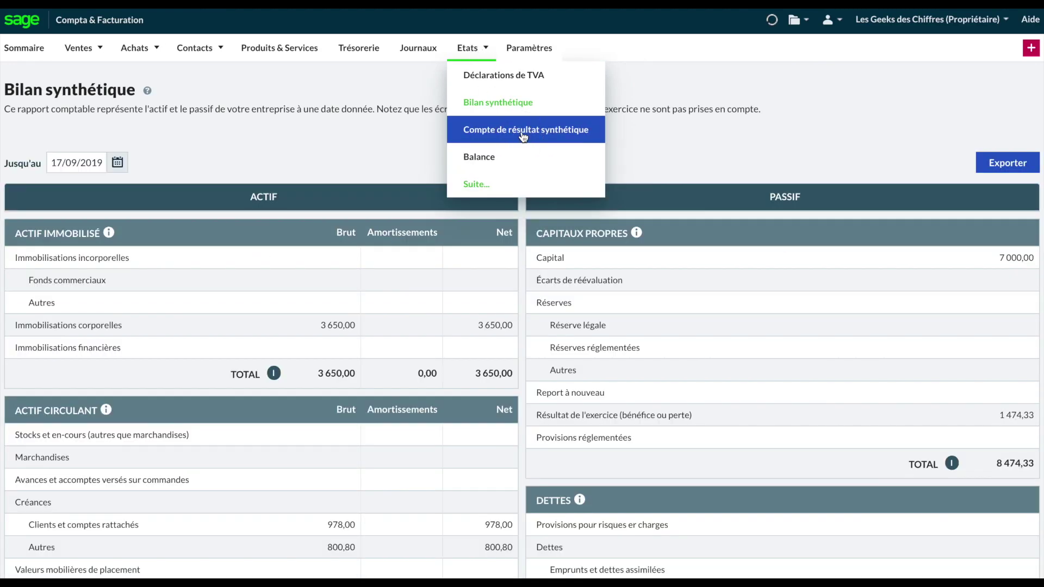
pyautogui.click(523, 135)
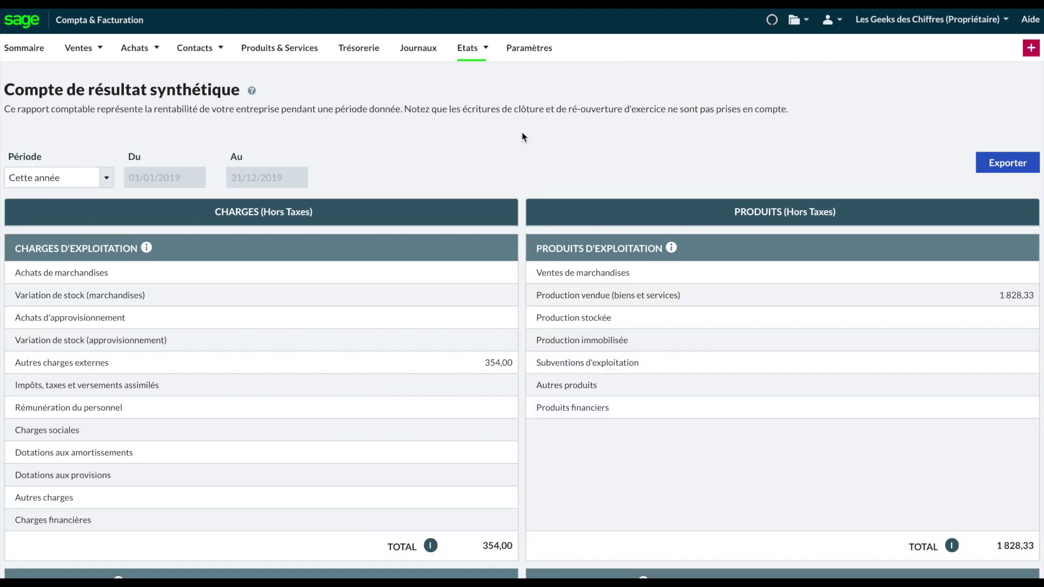
pyautogui.scroll(-2, 833, 273)
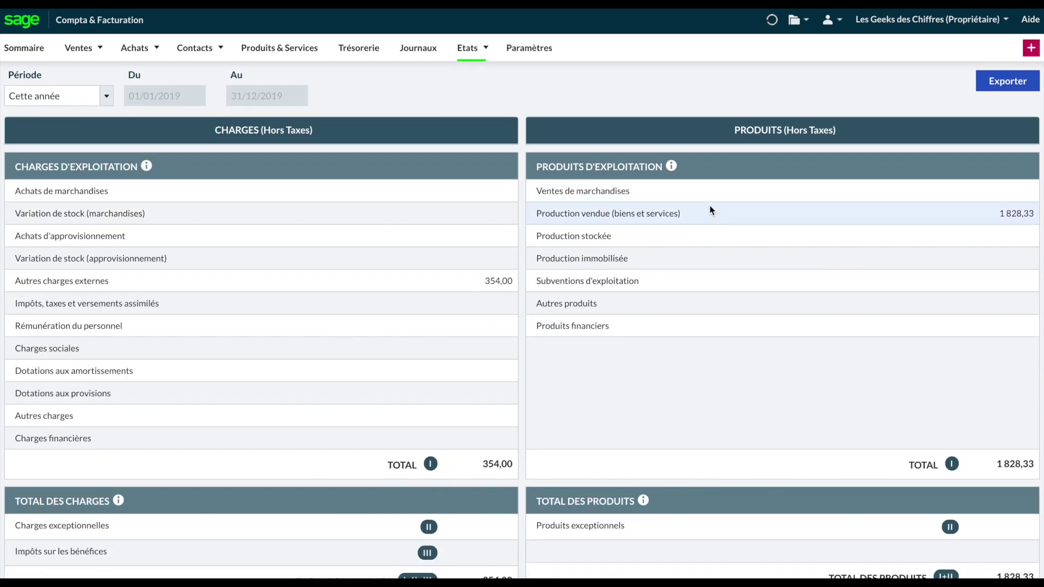
pyautogui.moveTo(978, 220); pyautogui.dragTo(1030, 214)
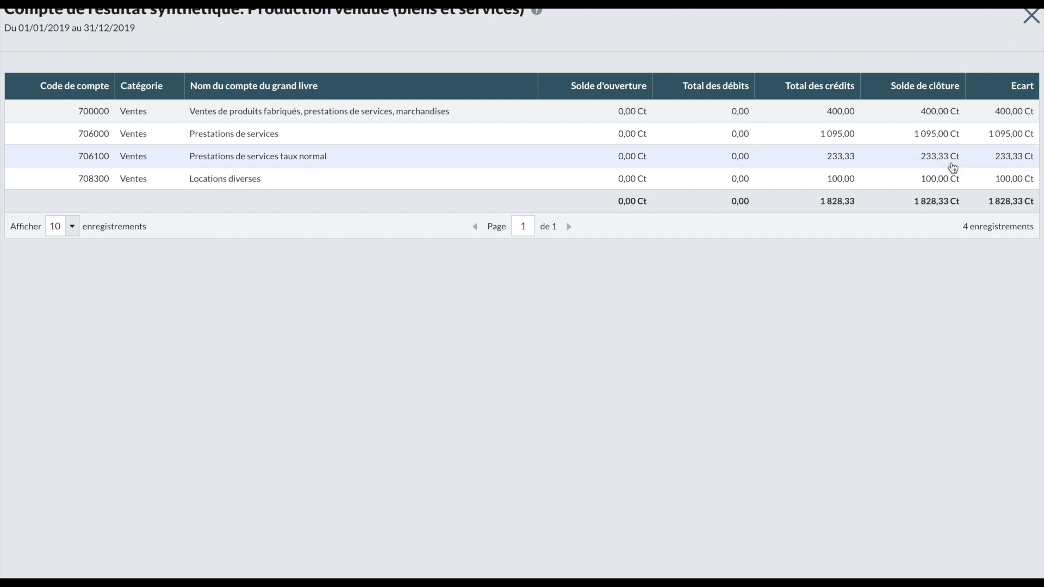
pyautogui.click(1030, 16)
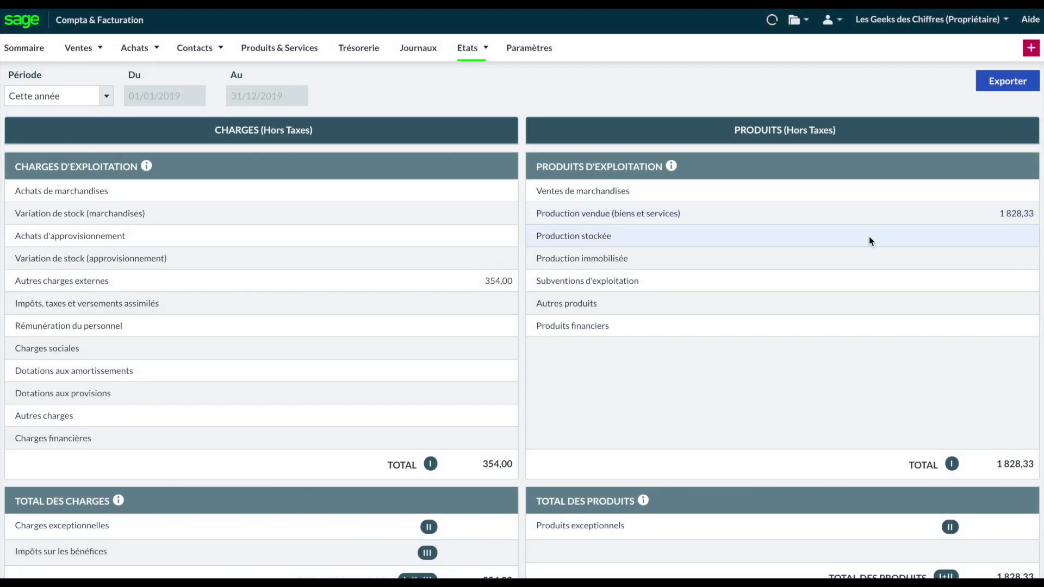
# Step: Open the Bilan synthétique and highlight the 978,00 Clients amount within the 193 985,80 totals
pyautogui.click(478, 49)
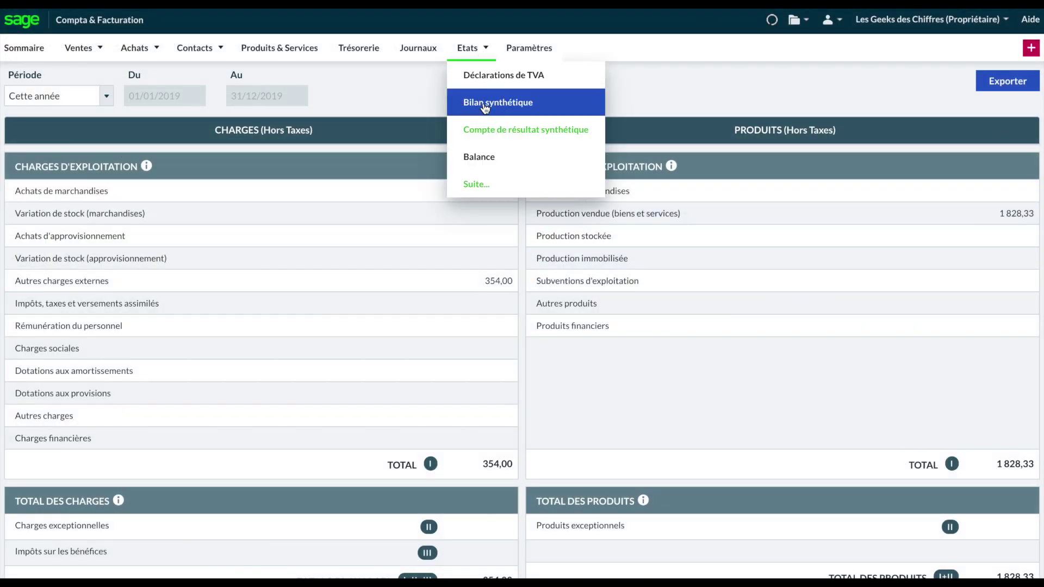
pyautogui.click(484, 109)
pyautogui.scroll(-1, 810, 367)
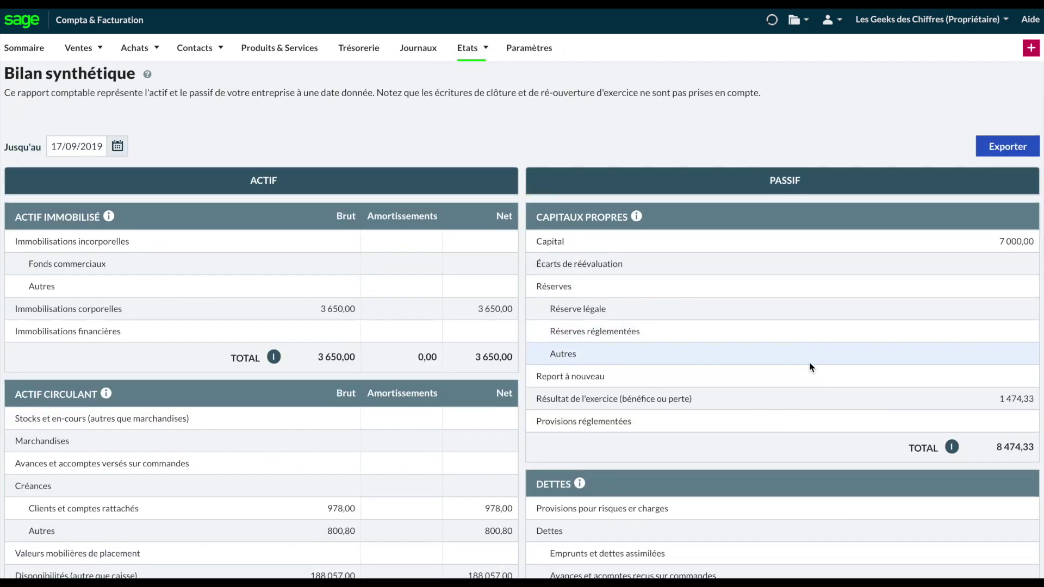
pyautogui.scroll(-4, 809, 368)
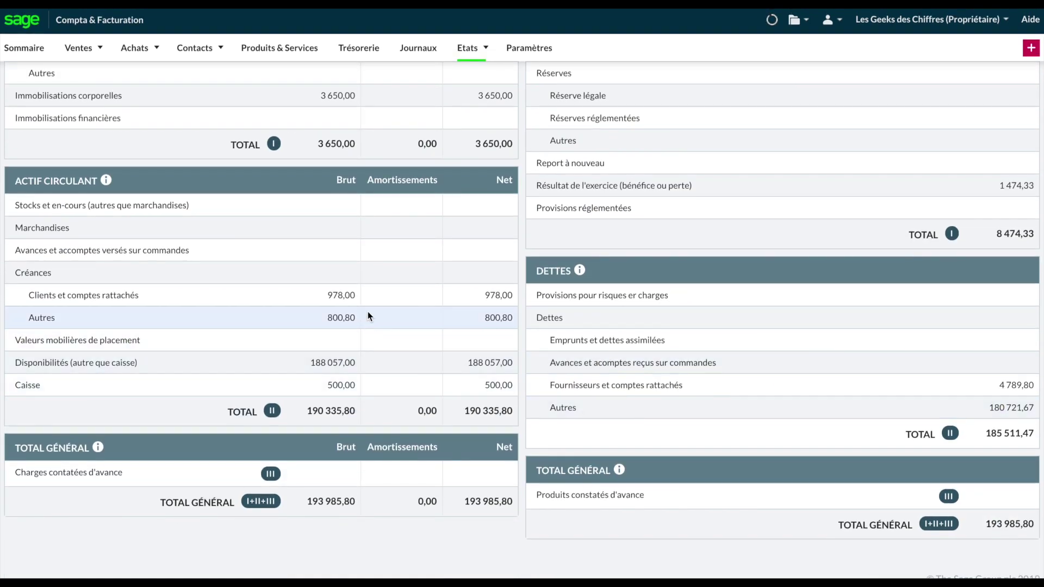
pyautogui.moveTo(356, 295); pyautogui.dragTo(321, 295)
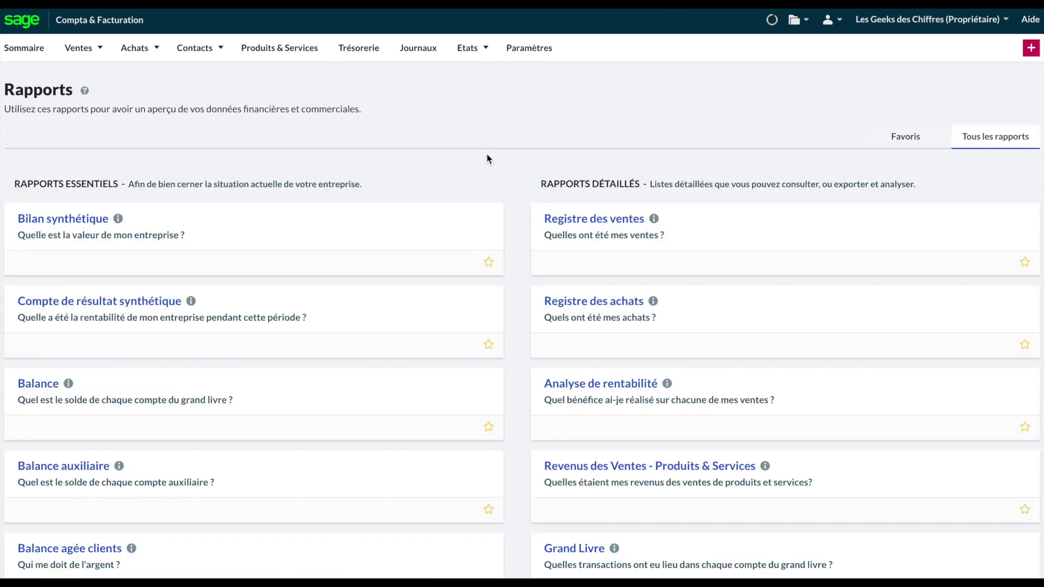
pyautogui.scroll(-1, 487, 158)
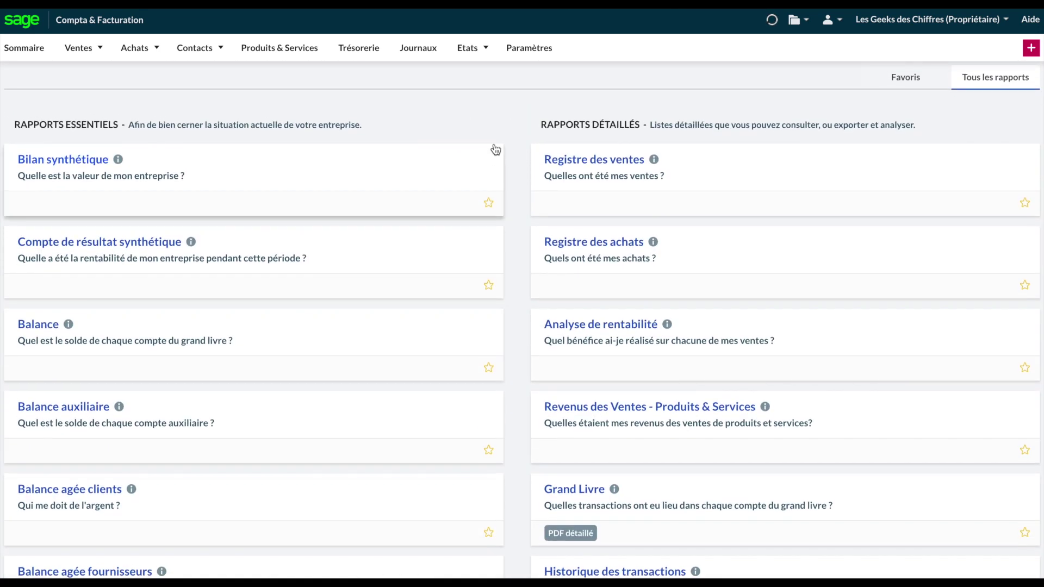
# Step: Open the Grand Livre report and export the detailed Grand livre
pyautogui.moveTo(615, 489)
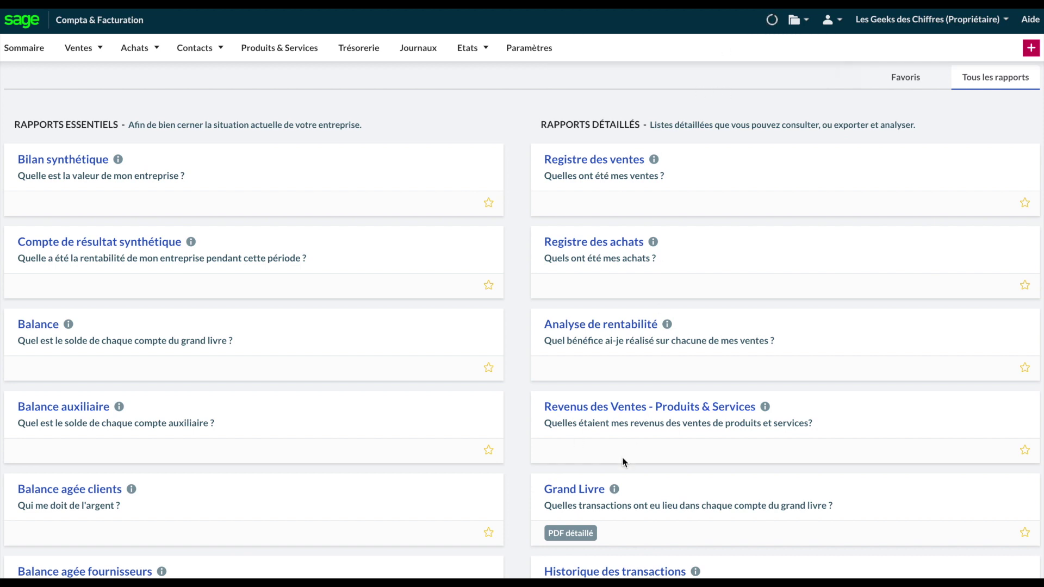
pyautogui.click(577, 492)
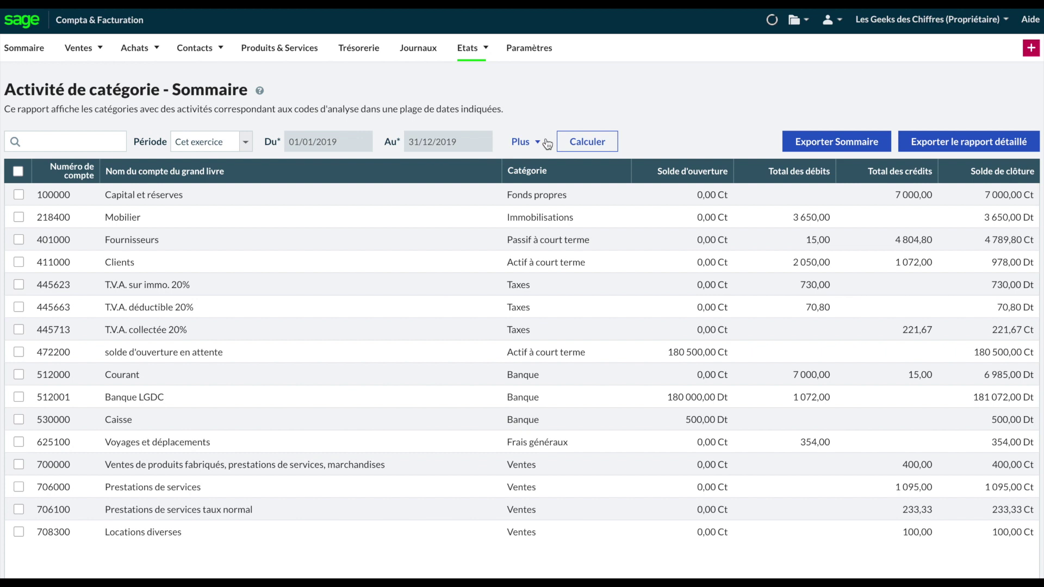
pyautogui.click(992, 149)
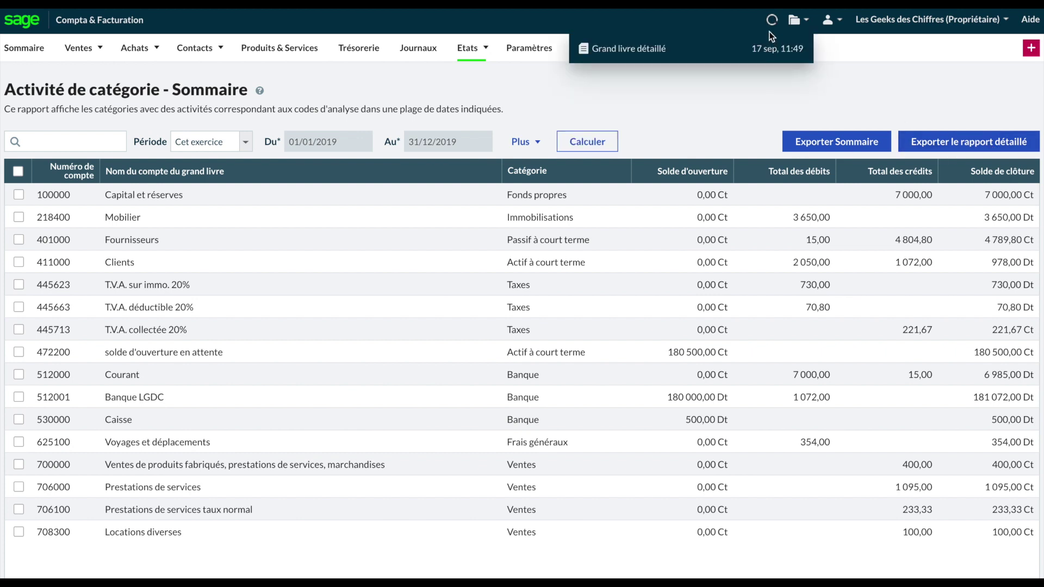
# Step: Open the finished Grand livre export, zoom it in and point out the 100000 Capital et réserves heading
pyautogui.click(618, 52)
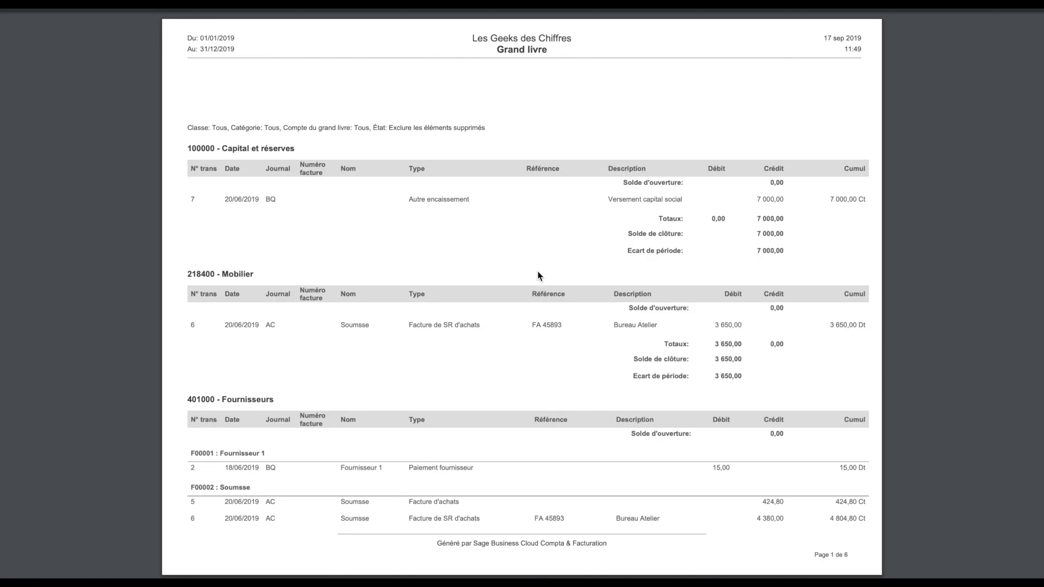
pyautogui.hotkey('ctrl', '+')
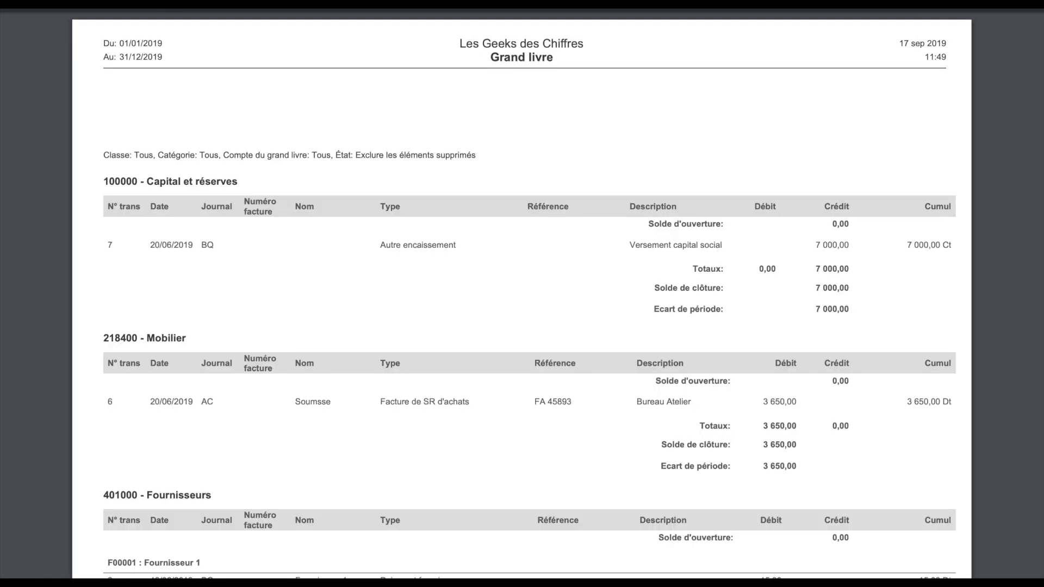
pyautogui.hotkey('ctrl', '+')
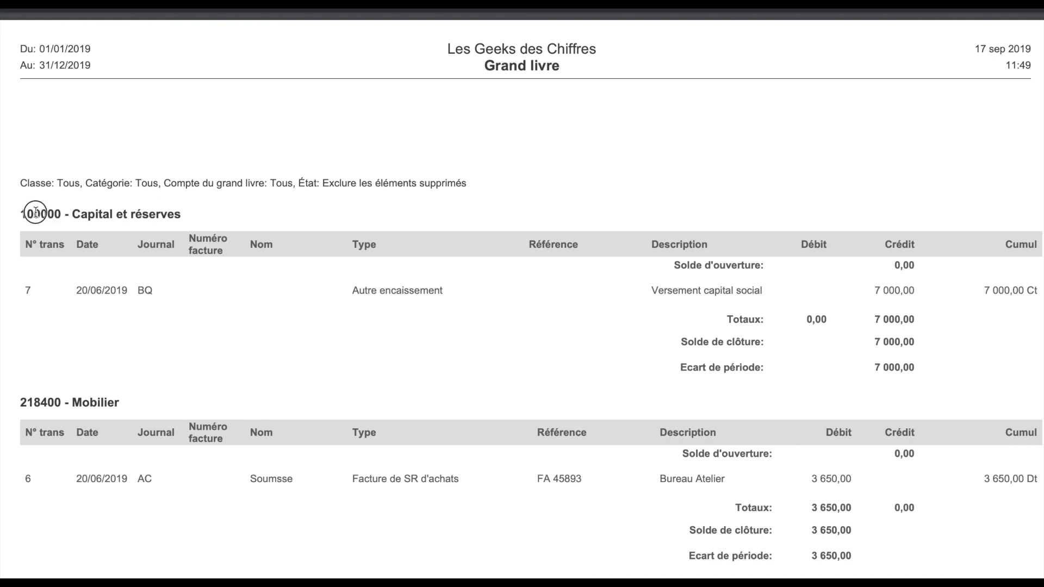
pyautogui.moveTo(21, 213); pyautogui.dragTo(174, 213)
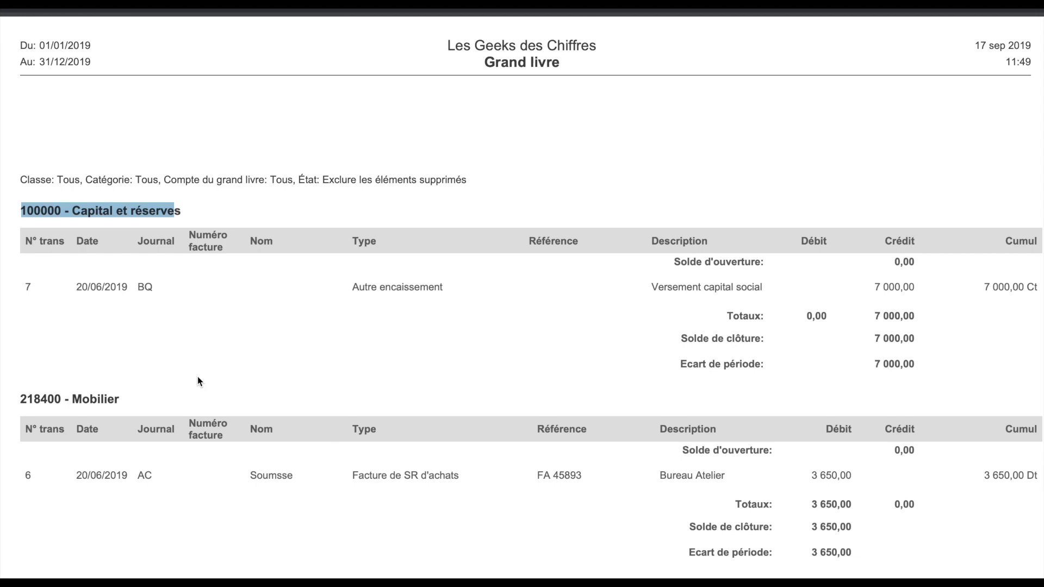
pyautogui.click(83, 288)
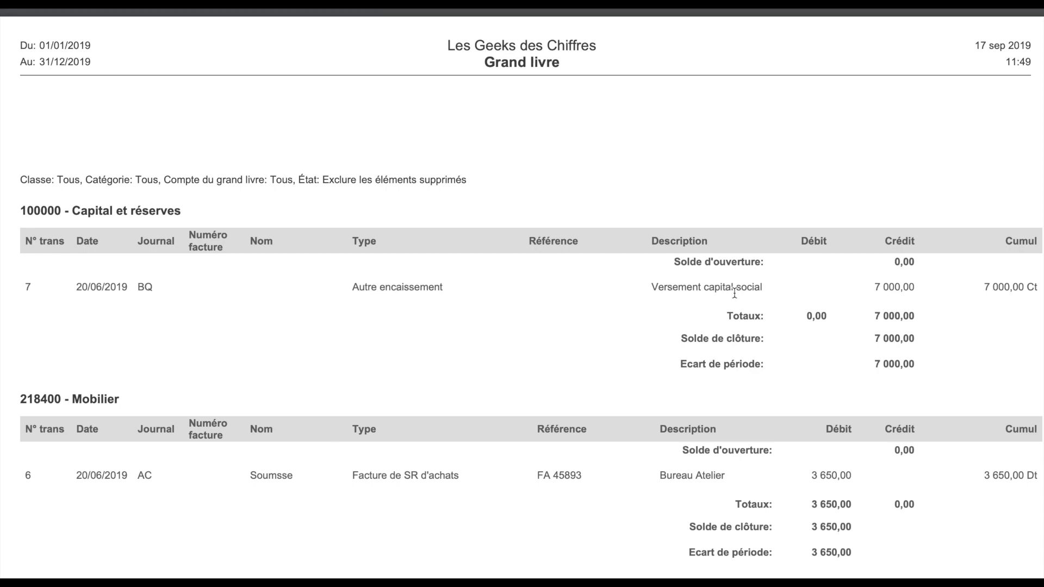
# Step: Review the 218400 Mobilier purchase-invoice entry at 3 650,00 debit, then scroll on to Fournisseurs
pyautogui.scroll(-3, 749, 294)
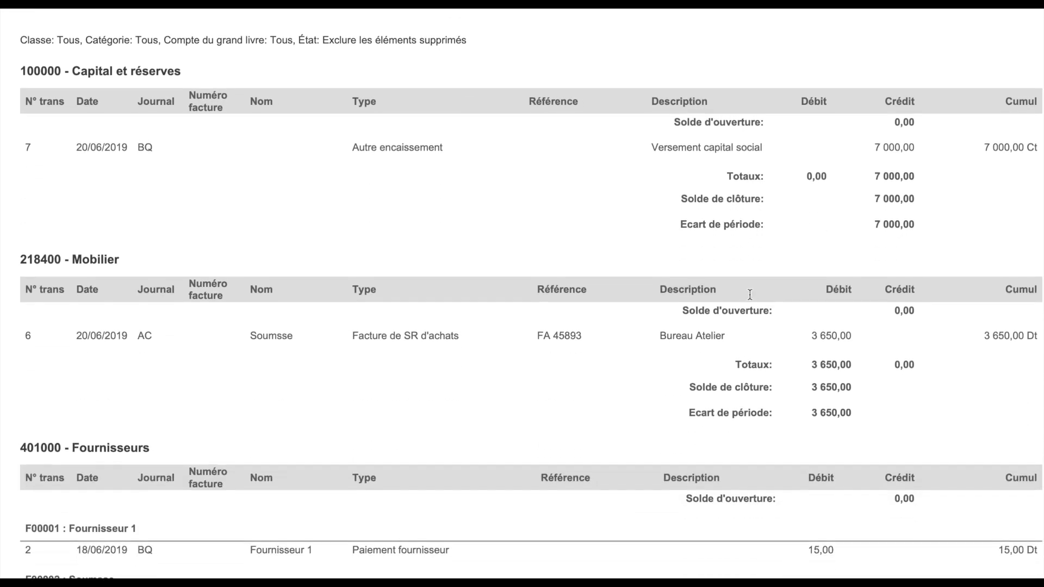
pyautogui.moveTo(121, 260); pyautogui.dragTo(30, 264)
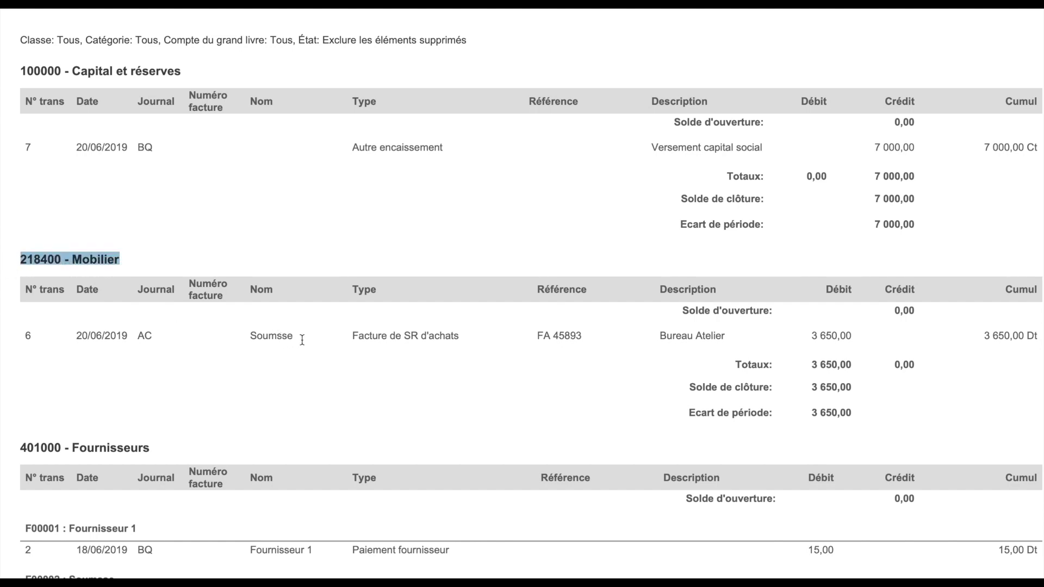
pyautogui.doubleClick(247, 335)
pyautogui.moveTo(354, 336); pyautogui.dragTo(438, 337)
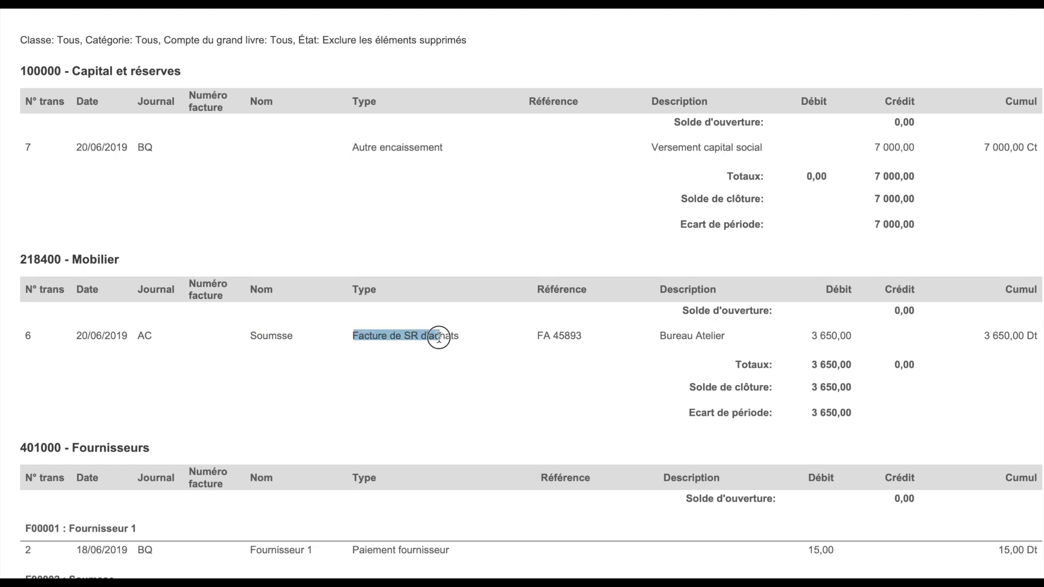
pyautogui.moveTo(544, 336); pyautogui.dragTo(576, 336)
pyautogui.click(641, 344)
pyautogui.moveTo(811, 336); pyautogui.dragTo(855, 335)
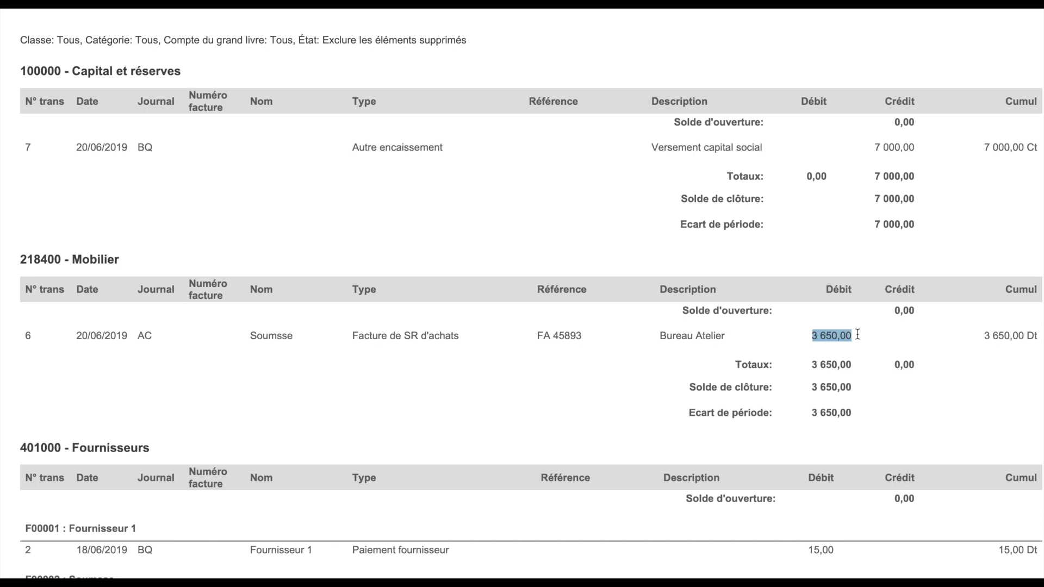
pyautogui.scroll(-3, 813, 337)
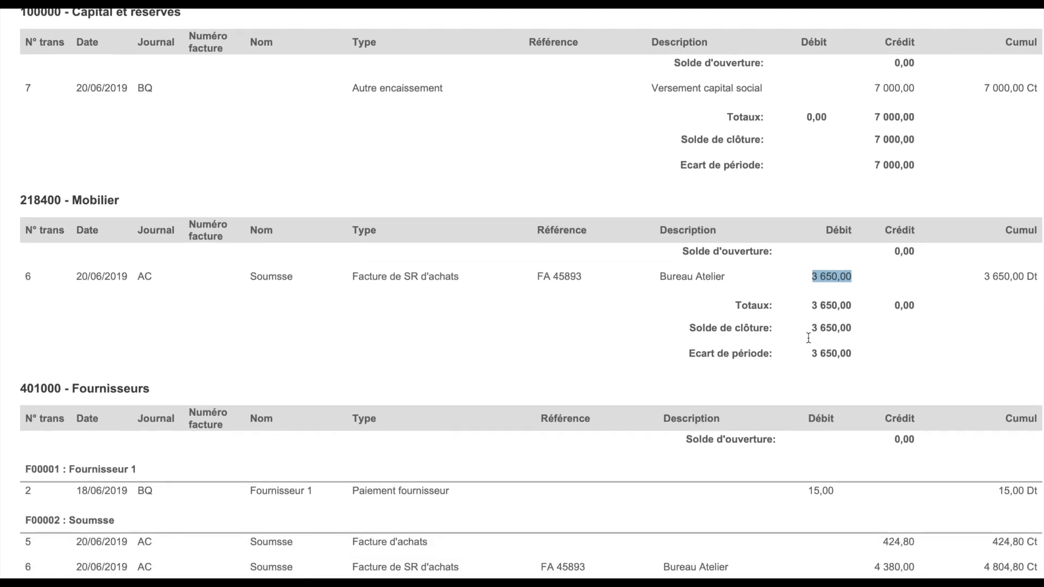
pyautogui.scroll(-2, 810, 342)
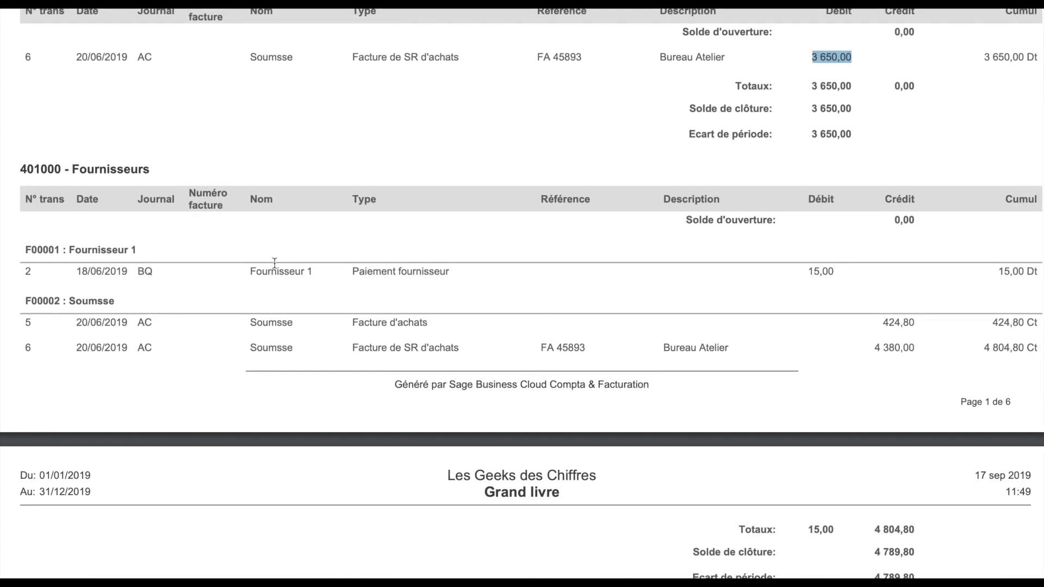
pyautogui.scroll(-5, 277, 265)
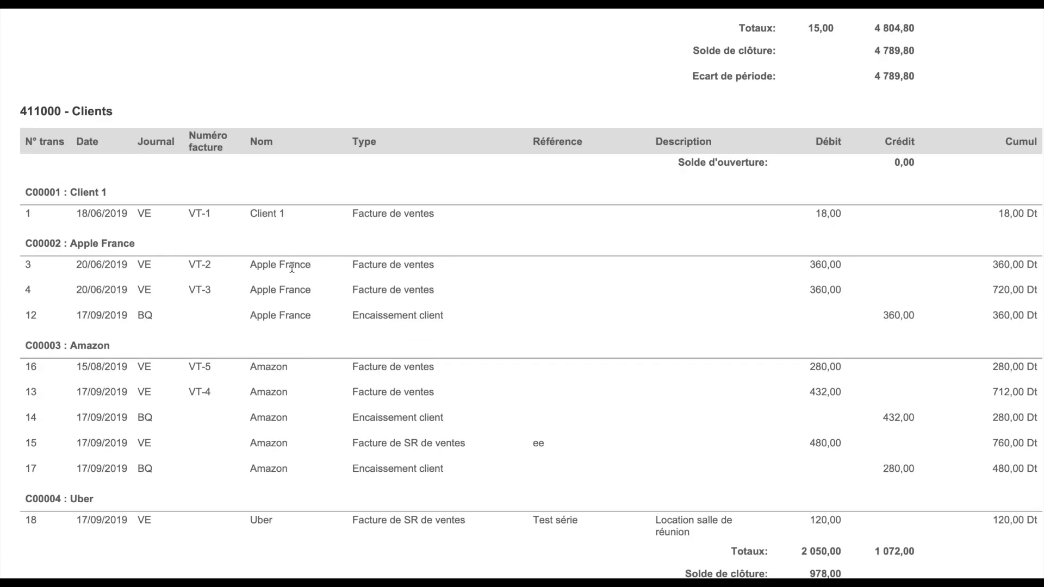
pyautogui.scroll(-3, 292, 269)
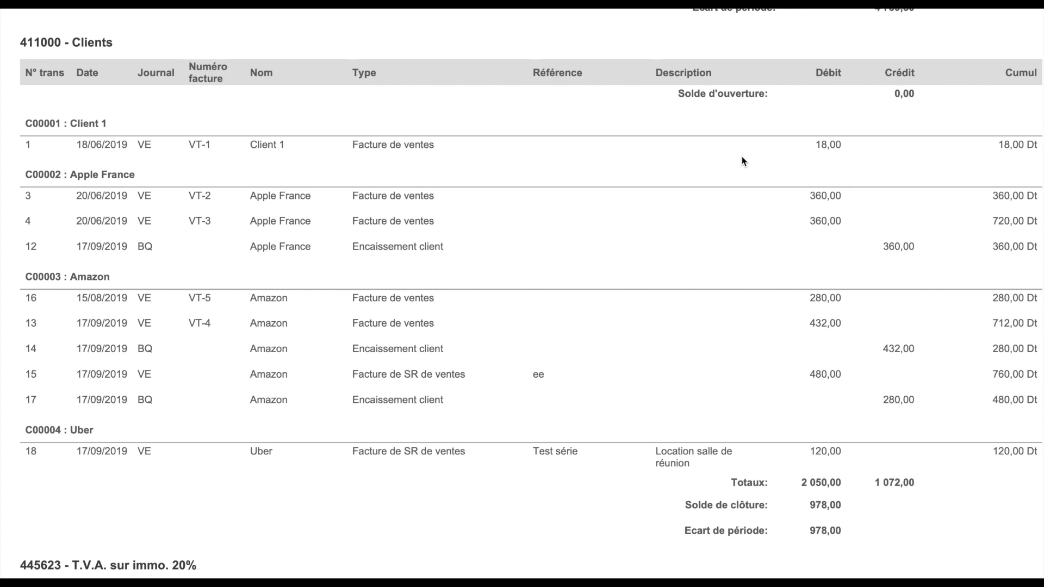
pyautogui.click(375, 144)
pyautogui.doubleClick(822, 145)
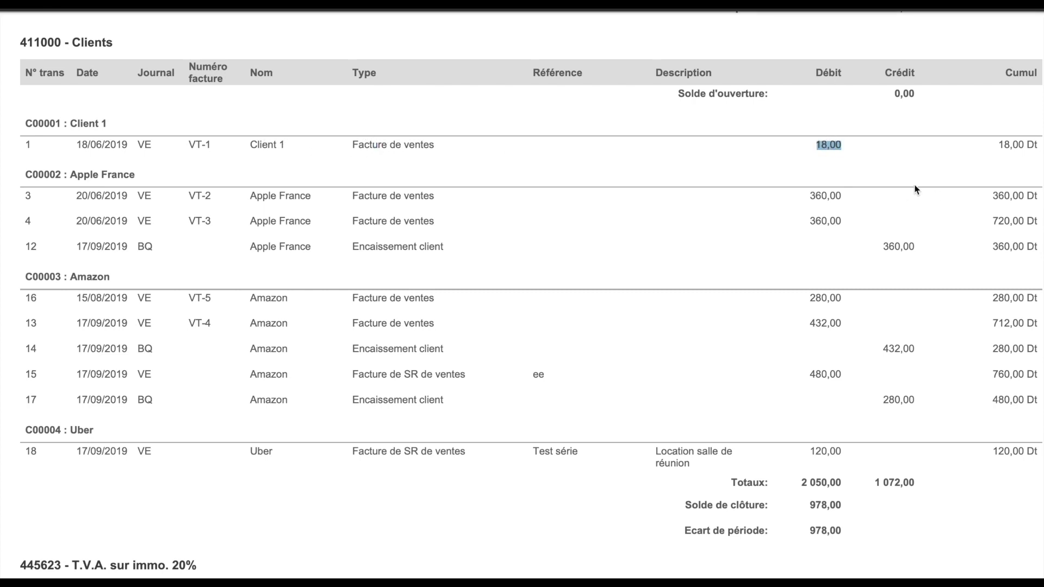
pyautogui.moveTo(434, 196); pyautogui.dragTo(370, 197)
pyautogui.moveTo(434, 221); pyautogui.dragTo(380, 221)
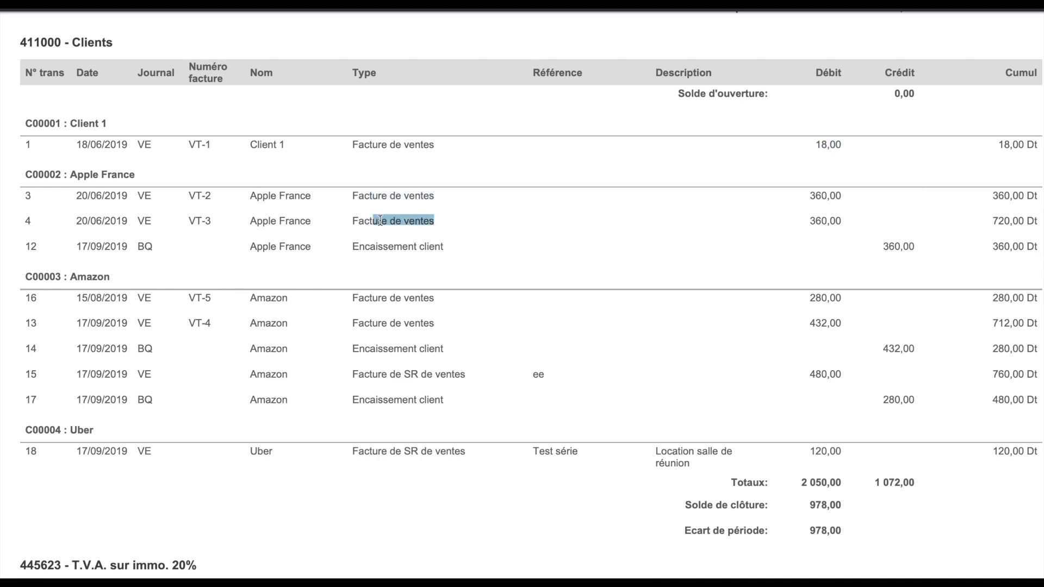
pyautogui.moveTo(842, 196); pyautogui.dragTo(783, 194)
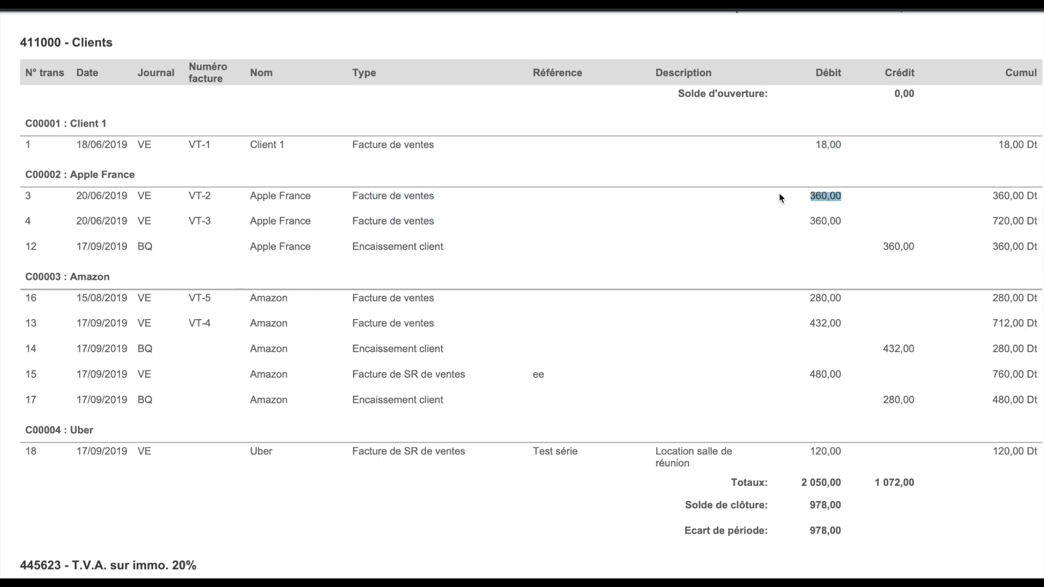
pyautogui.moveTo(151, 195); pyautogui.dragTo(83, 196)
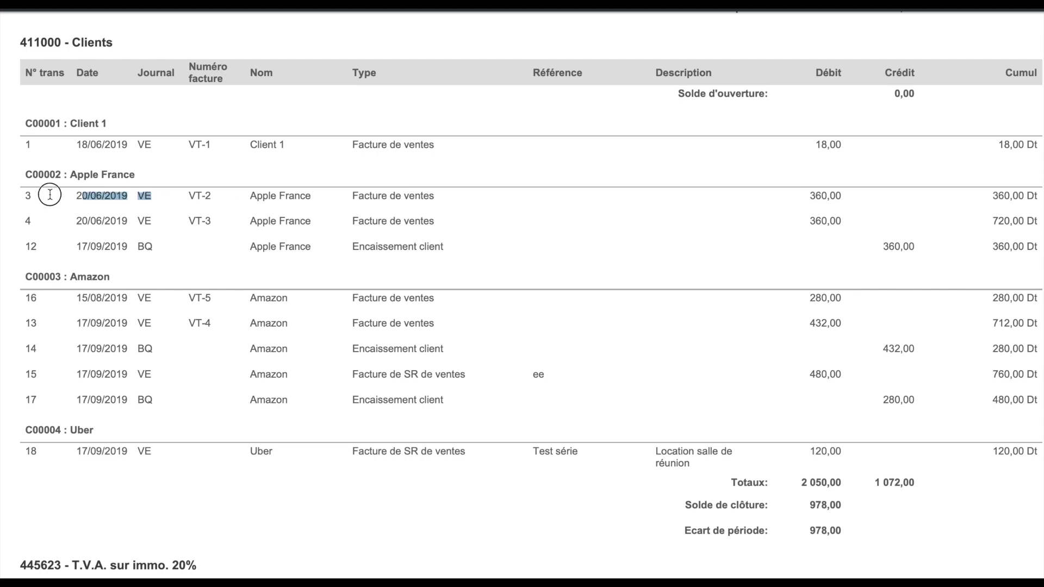
pyautogui.moveTo(430, 221); pyautogui.dragTo(155, 210)
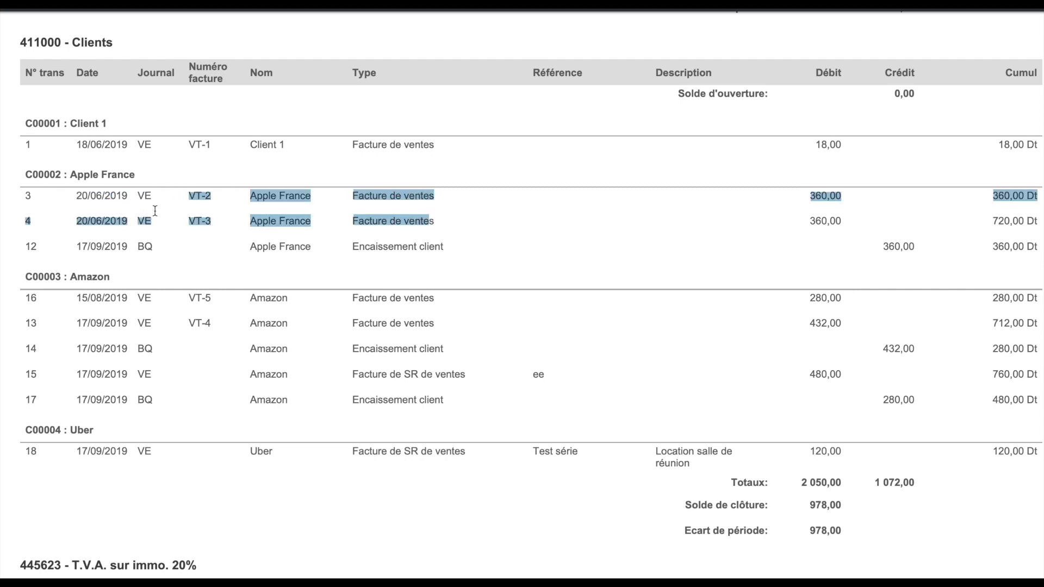
pyautogui.moveTo(70, 245); pyautogui.dragTo(928, 243)
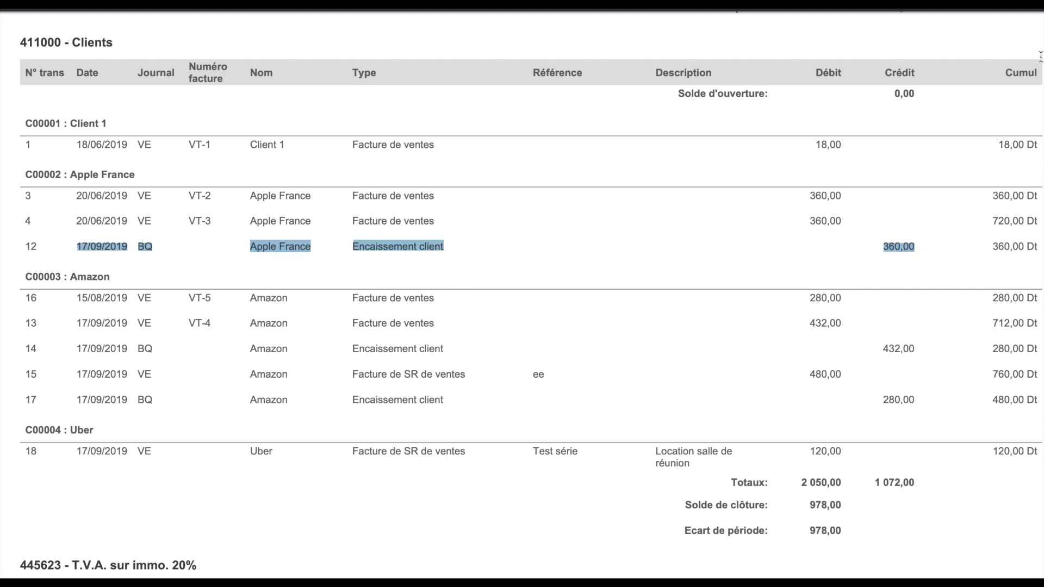
pyautogui.doubleClick(1022, 73)
pyautogui.click(994, 247)
pyautogui.moveTo(994, 247); pyautogui.dragTo(1030, 246)
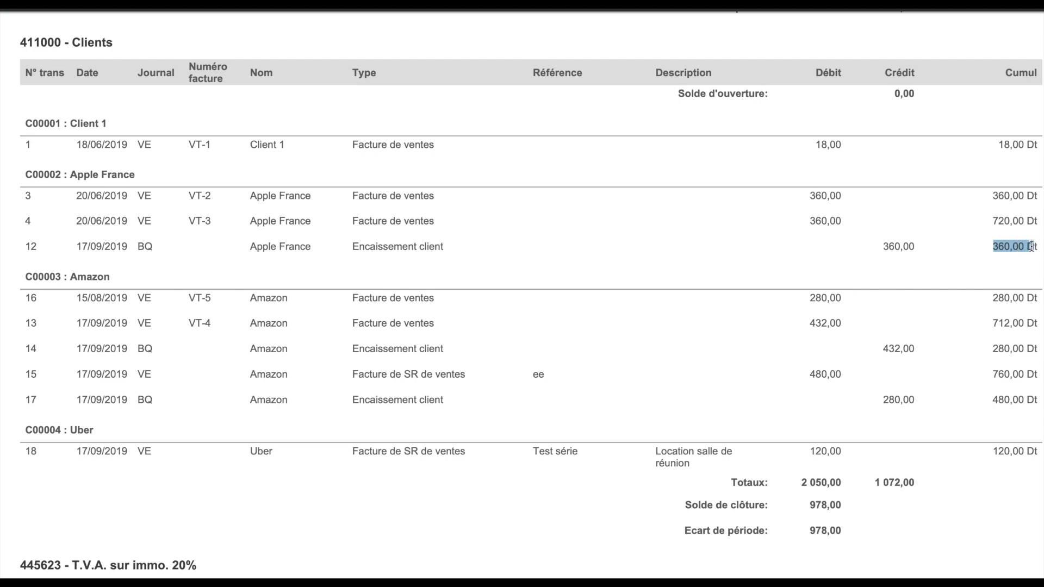
pyautogui.moveTo(111, 275); pyautogui.dragTo(17, 274)
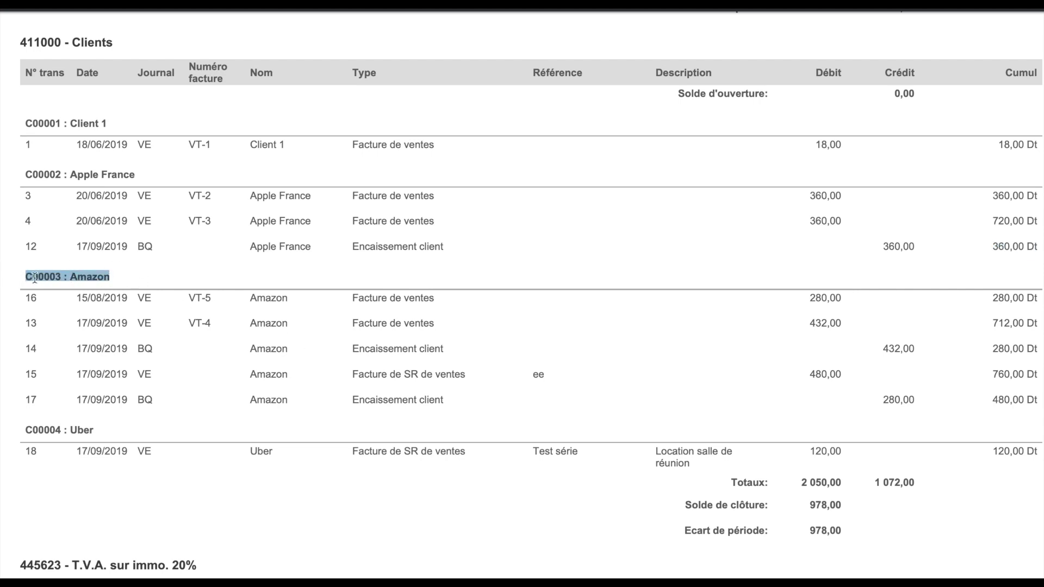
pyautogui.click(67, 302)
pyautogui.moveTo(67, 302); pyautogui.dragTo(852, 298)
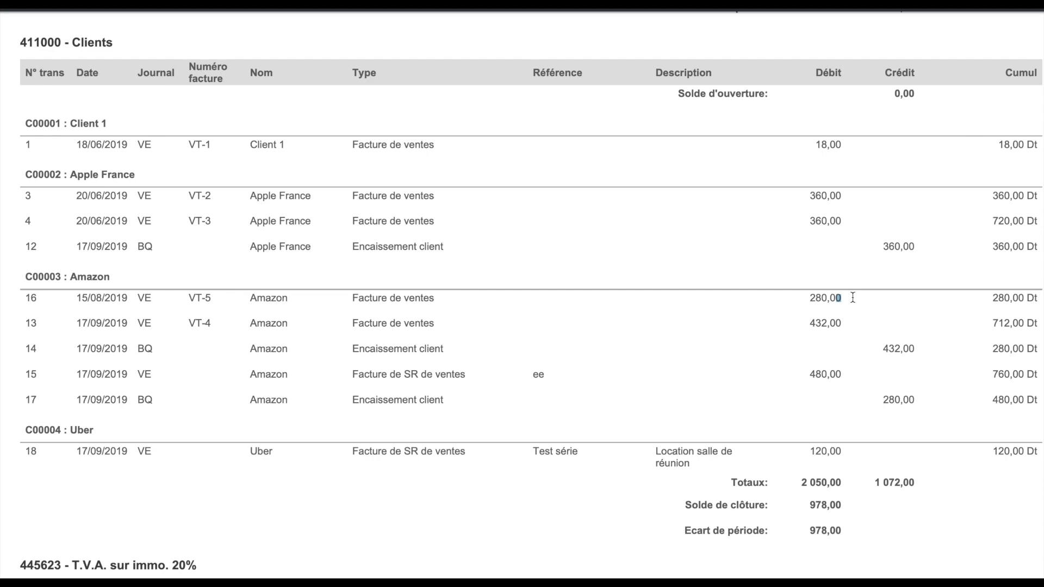
pyautogui.click(754, 326)
pyautogui.moveTo(809, 297); pyautogui.dragTo(856, 298)
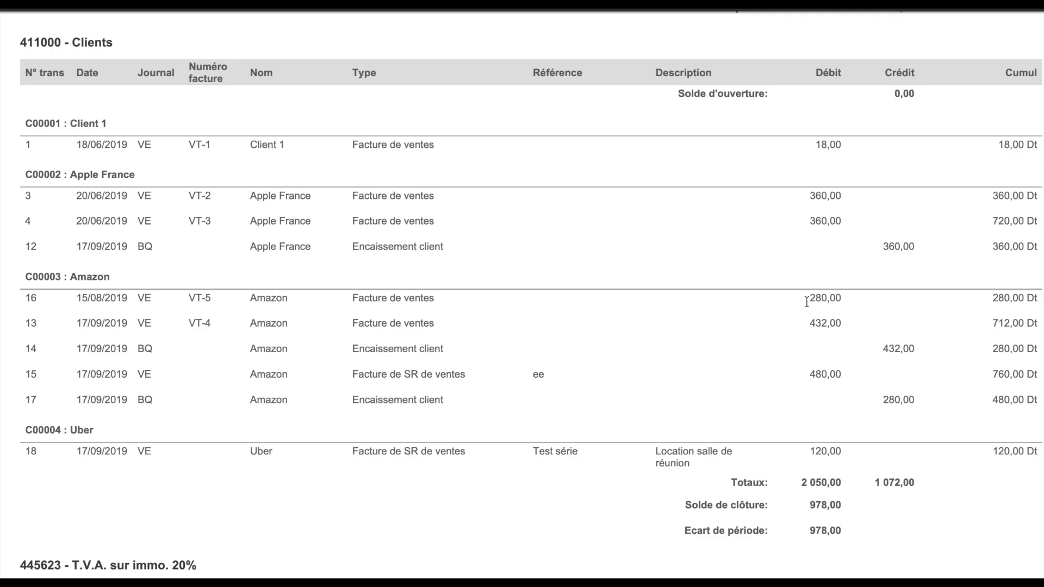
pyautogui.moveTo(809, 298); pyautogui.dragTo(855, 296)
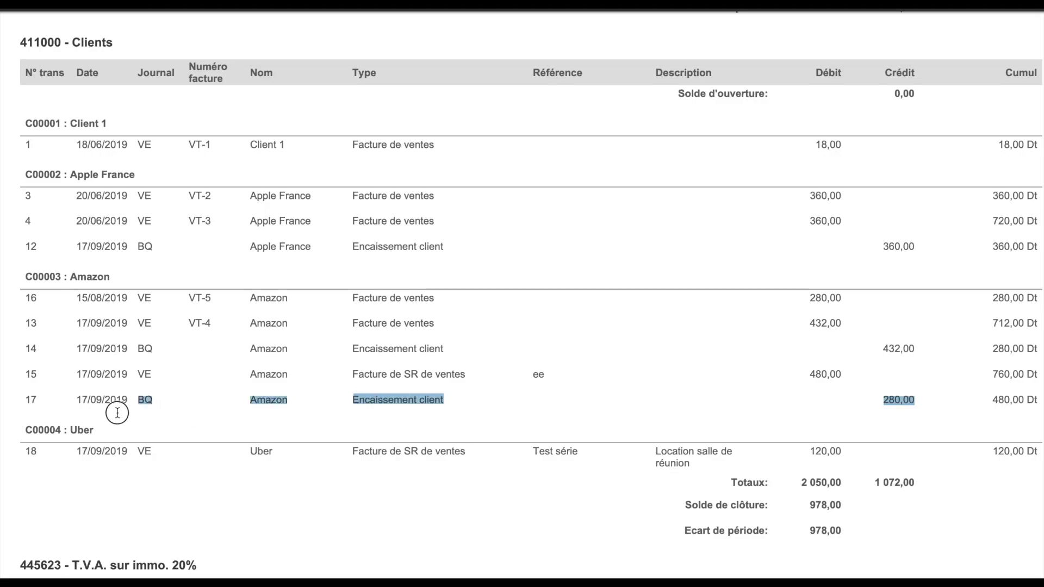
pyautogui.moveTo(144, 413); pyautogui.dragTo(54, 415)
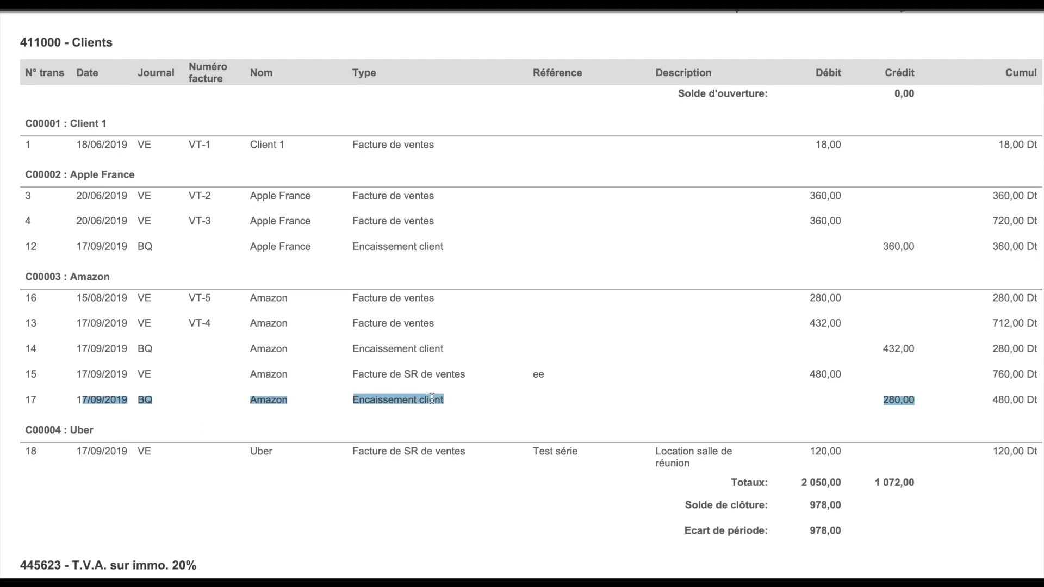
pyautogui.scroll(-2, 432, 399)
pyautogui.moveTo(94, 323); pyautogui.dragTo(730, 342)
pyautogui.click(599, 345)
pyautogui.click(630, 341)
pyautogui.click(659, 344)
pyautogui.moveTo(842, 344); pyautogui.dragTo(811, 344)
pyautogui.scroll(-8, 591, 337)
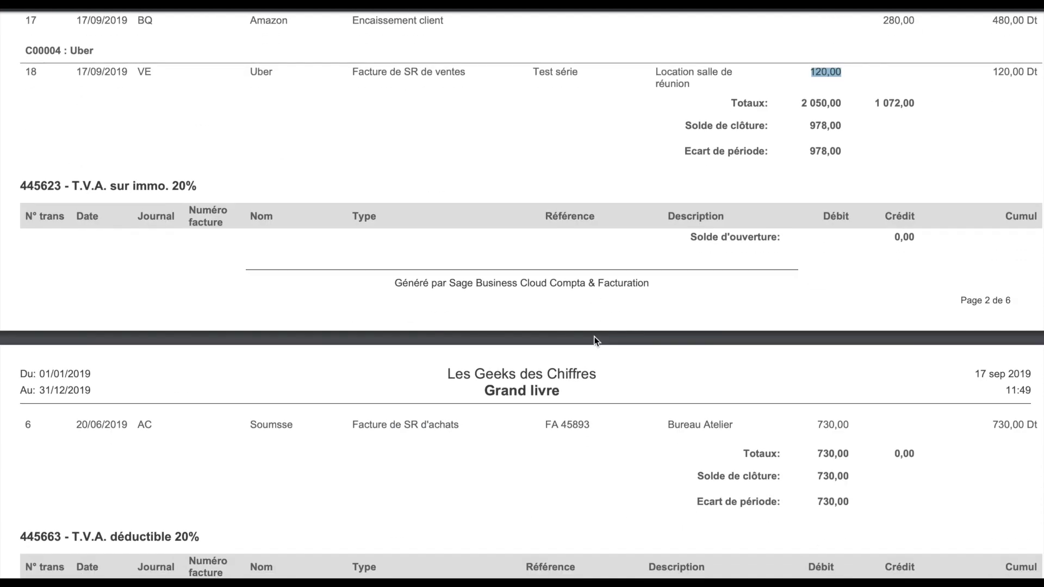
pyautogui.scroll(-5, 586, 337)
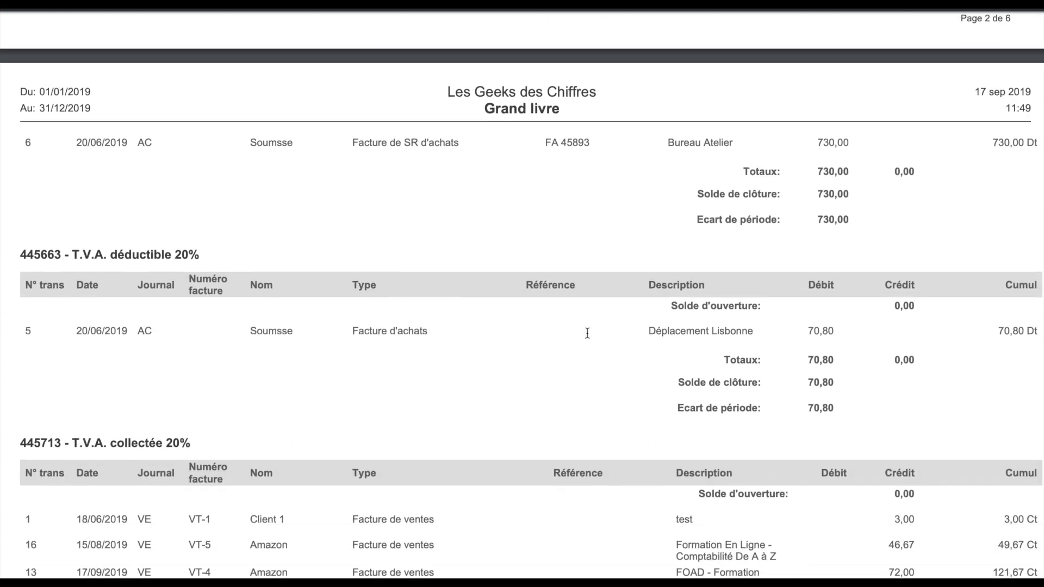
pyautogui.scroll(-1, 587, 338)
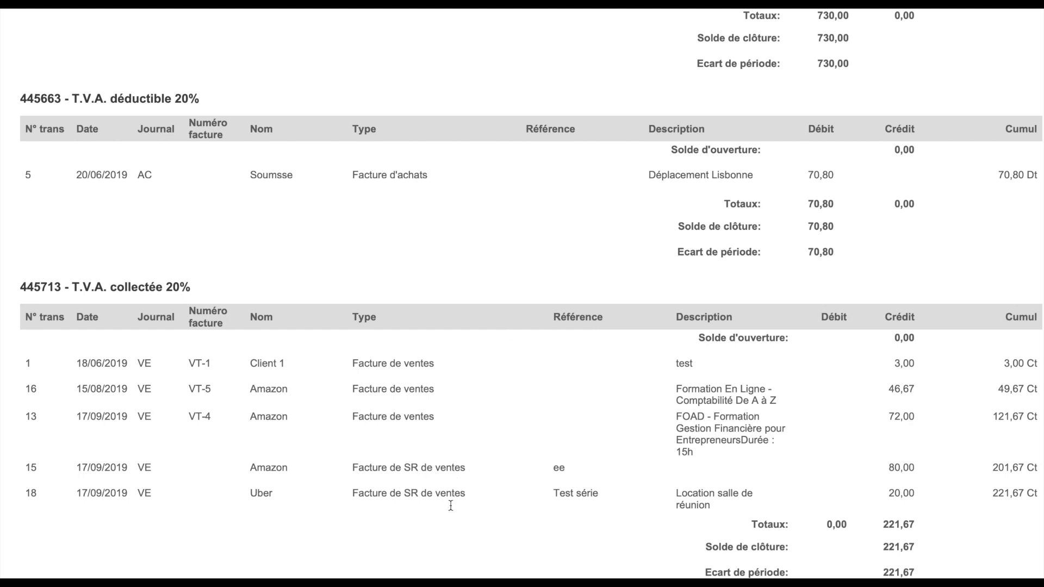
pyautogui.moveTo(199, 286); pyautogui.dragTo(20, 284)
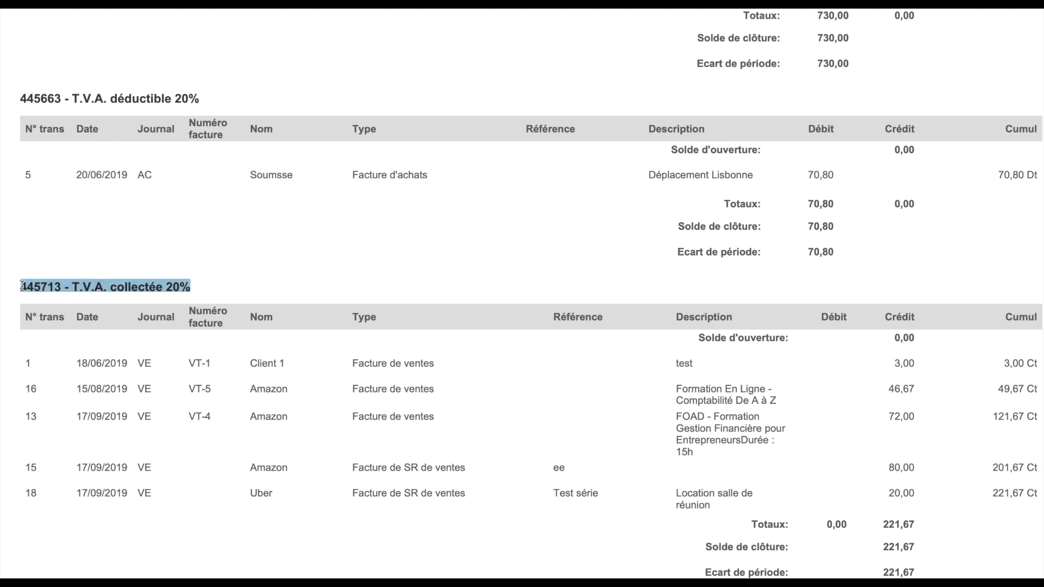
pyautogui.moveTo(194, 287); pyautogui.dragTo(41, 285)
pyautogui.moveTo(348, 493); pyautogui.dragTo(883, 488)
pyautogui.click(892, 497)
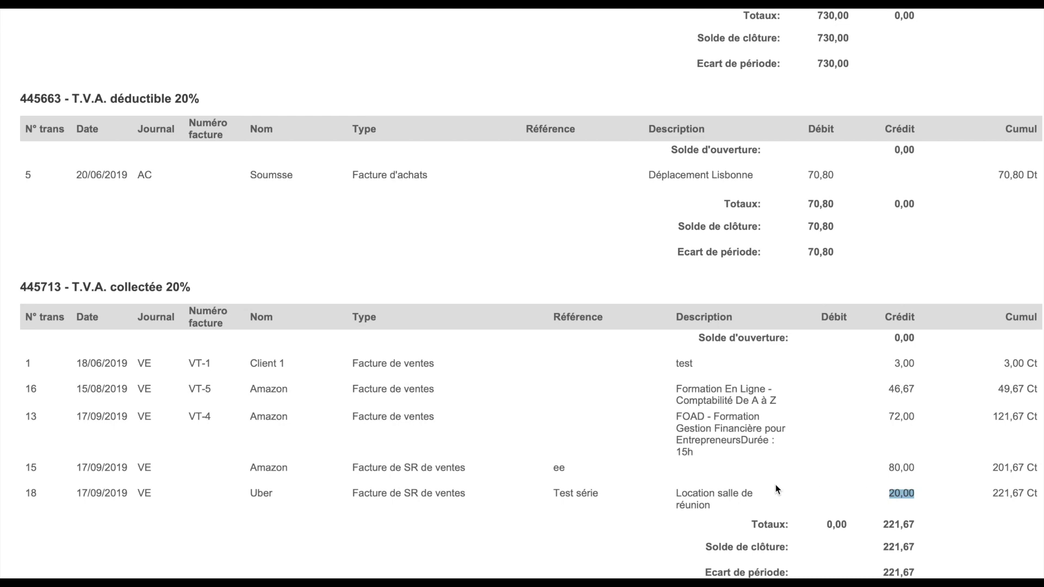
pyautogui.scroll(-10, 773, 487)
pyautogui.scroll(-20, 770, 485)
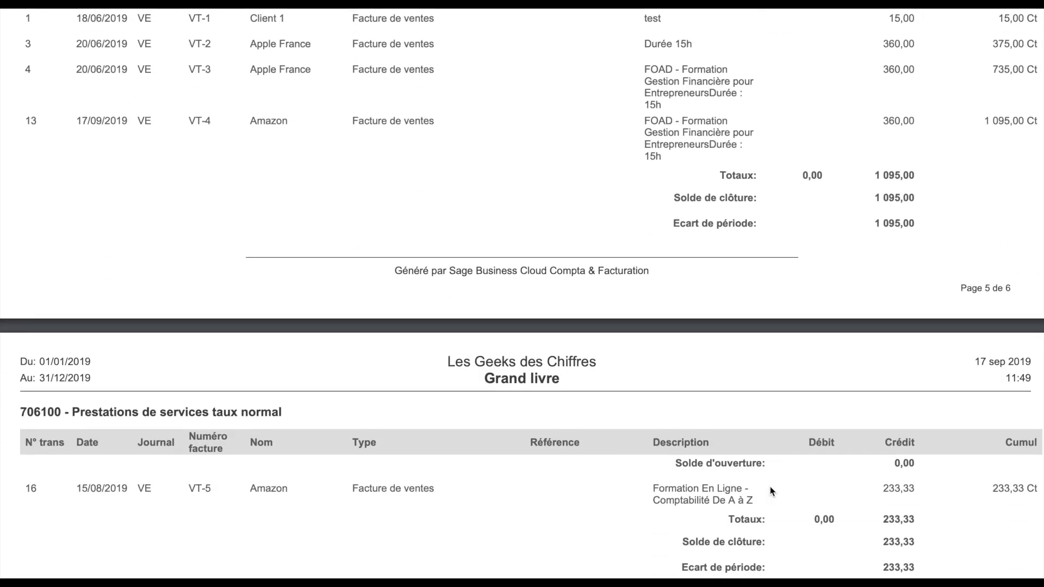
# Step: Point out the 708300 Locations diverses heading and Uber's 100,00 credit, then scroll back up
pyautogui.scroll(-4, 769, 487)
pyautogui.moveTo(189, 390); pyautogui.dragTo(20, 390)
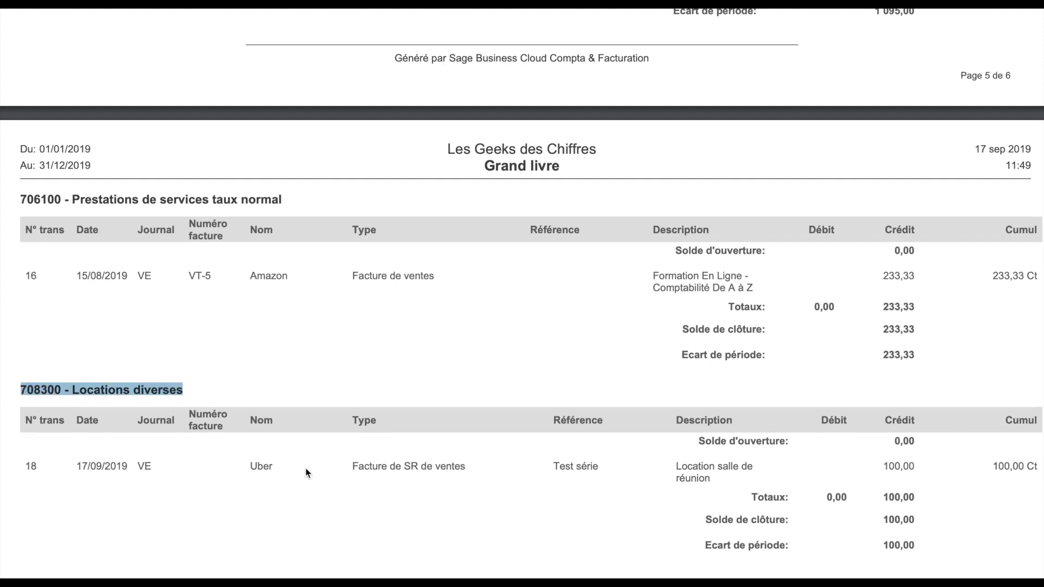
pyautogui.click(326, 470)
pyautogui.moveTo(914, 466); pyautogui.dragTo(881, 465)
pyautogui.scroll(10, 751, 442)
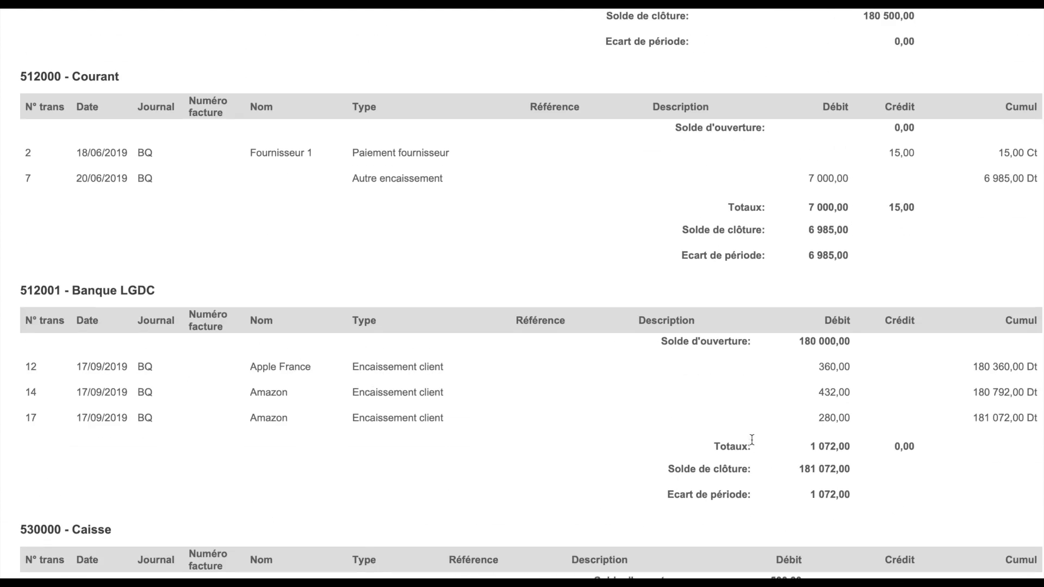
pyautogui.scroll(10, 751, 442)
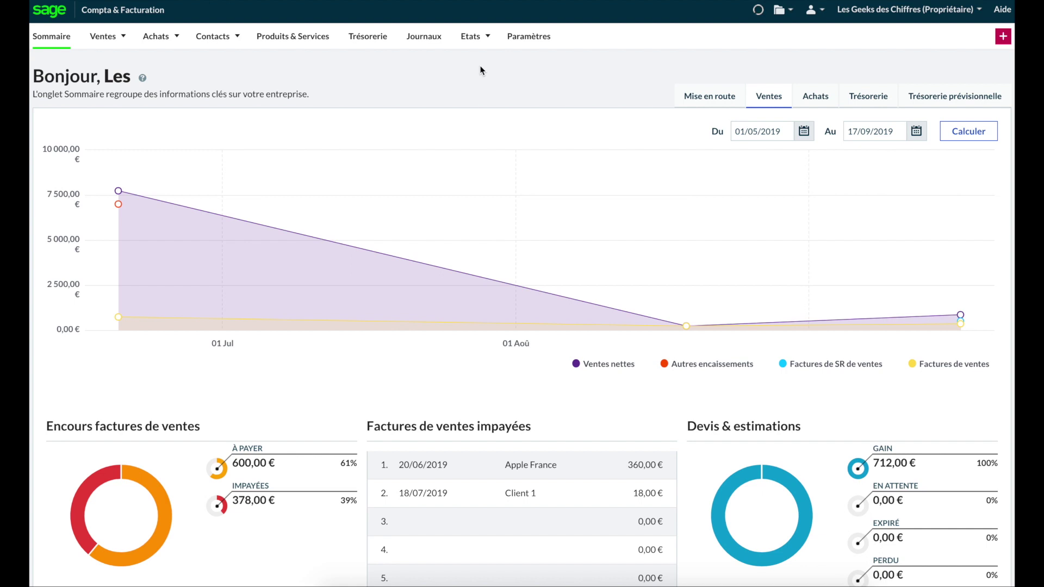
# Step: Open the Trésorerie page listing the Courant, Caisse and Banque LGDC accounts
pyautogui.click(370, 37)
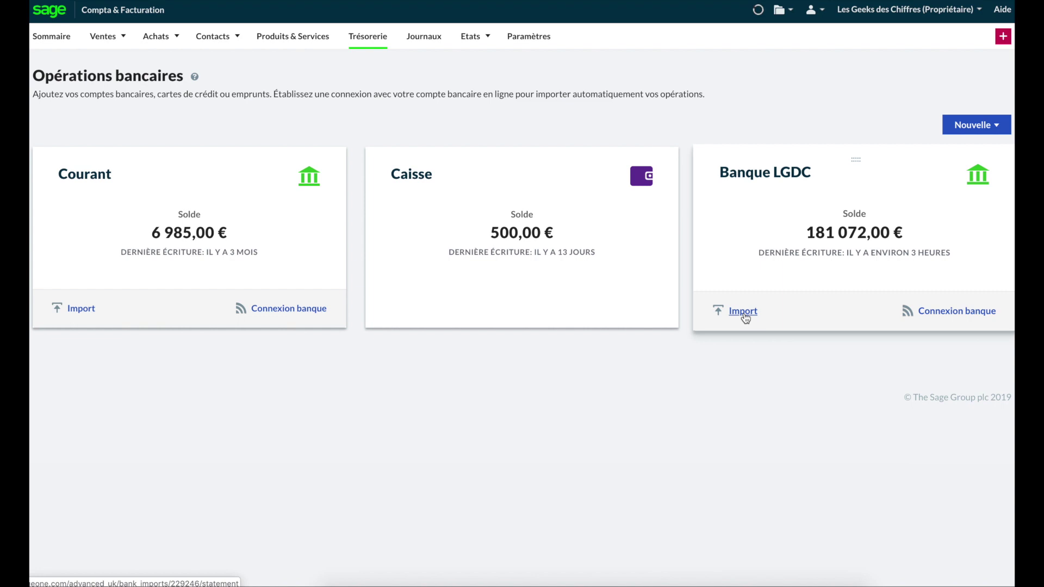
# Step: Start a bank connection for Banque LGDC and choose BNP Paribas Pro from the full bank list
pyautogui.click(954, 313)
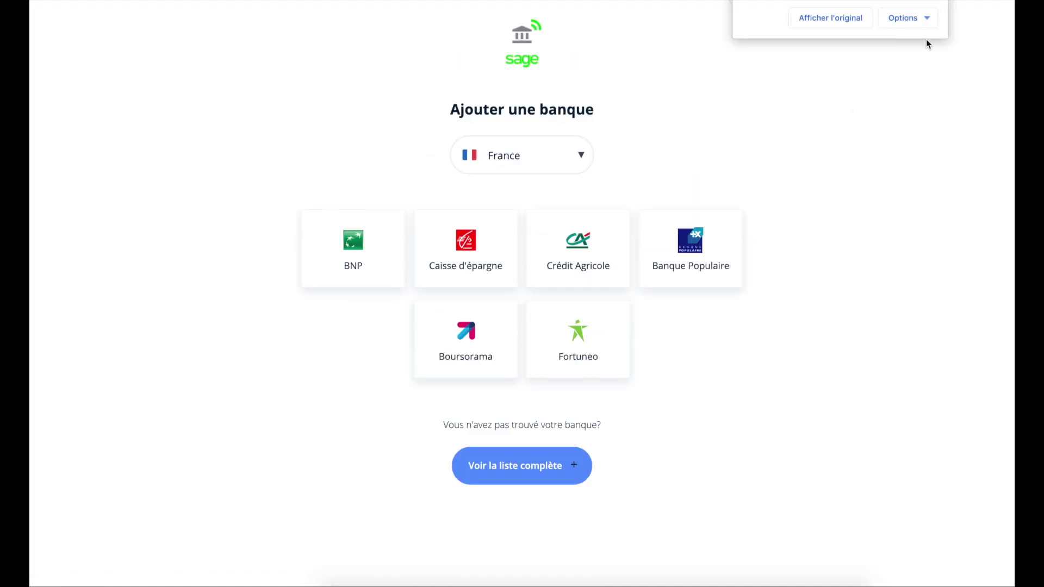
pyautogui.click(936, 4)
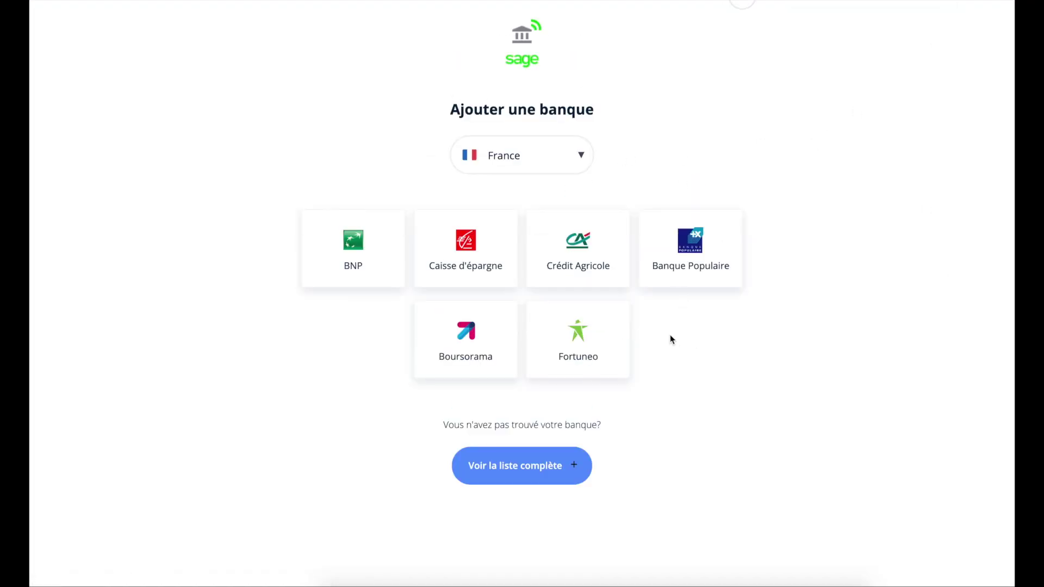
pyautogui.click(514, 471)
pyautogui.scroll(-5, 575, 466)
pyautogui.scroll(3, 575, 467)
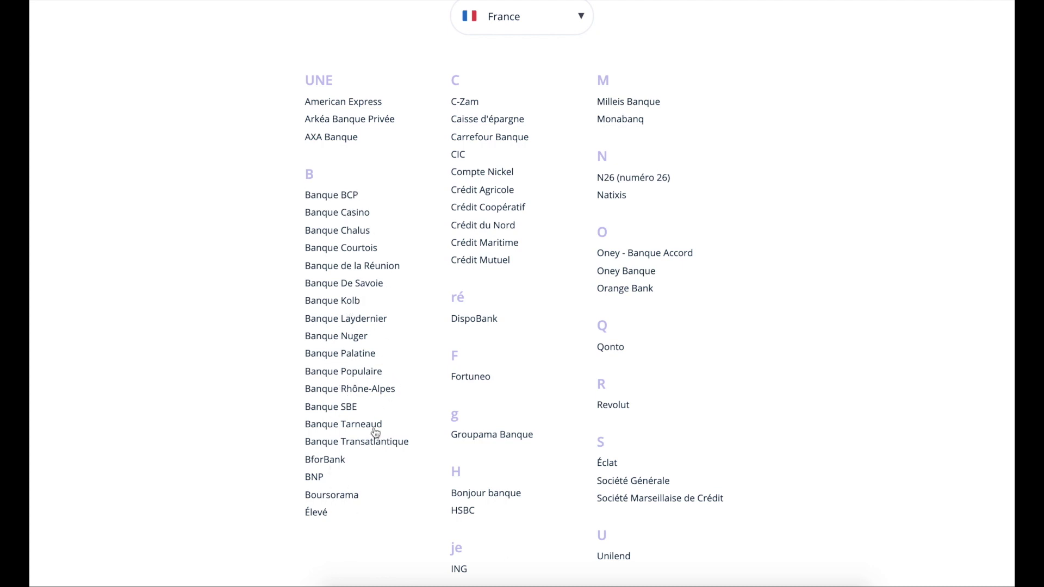
pyautogui.click(315, 477)
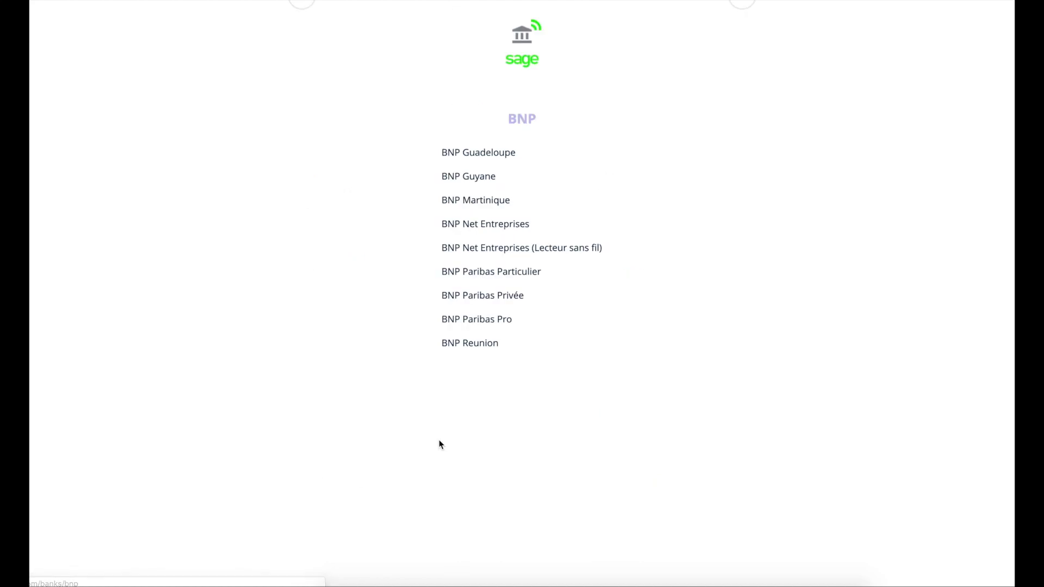
pyautogui.click(494, 321)
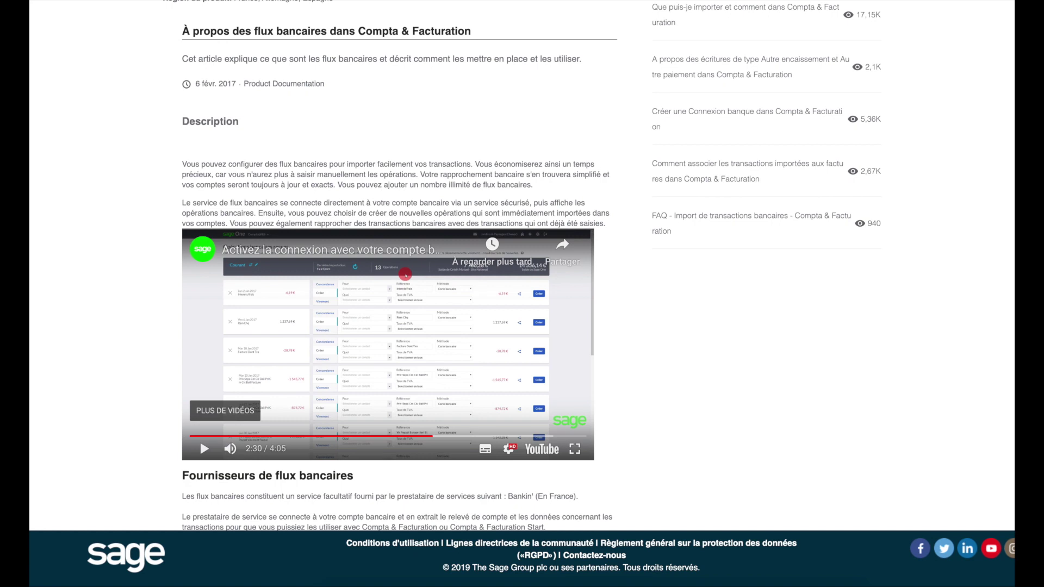
# Step: Scroll the bank feeds help article and play its tutorial video full screen
pyautogui.scroll(-1, 620, 237)
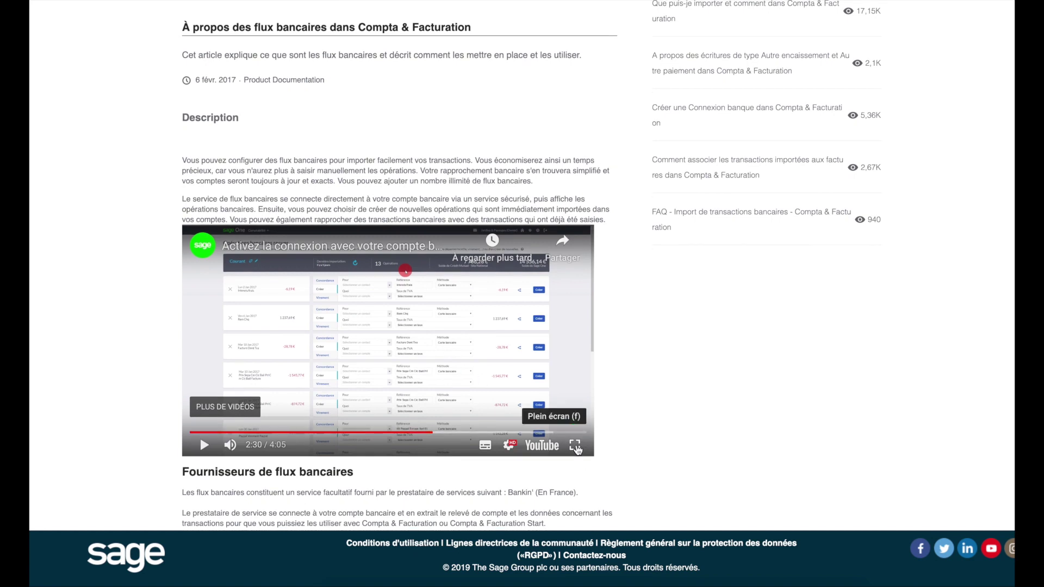
pyautogui.scroll(3, 405, 117)
pyautogui.moveTo(379, 100); pyautogui.dragTo(617, 101)
pyautogui.scroll(-3, 396, 260)
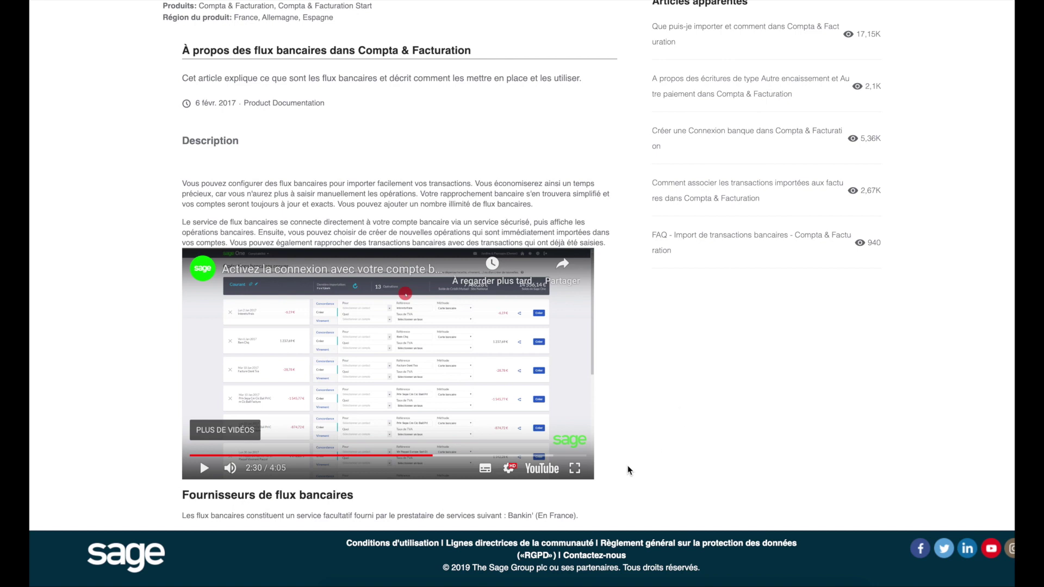
pyautogui.click(574, 469)
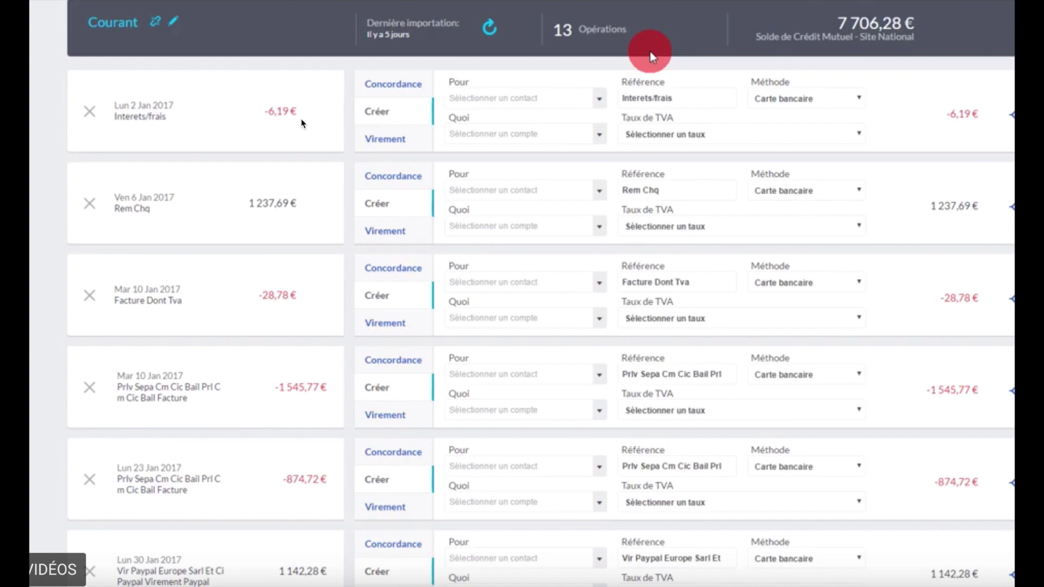
# Step: Exit the full-screen video and go to Sage's Paramètres tab
pyautogui.press('Escape')
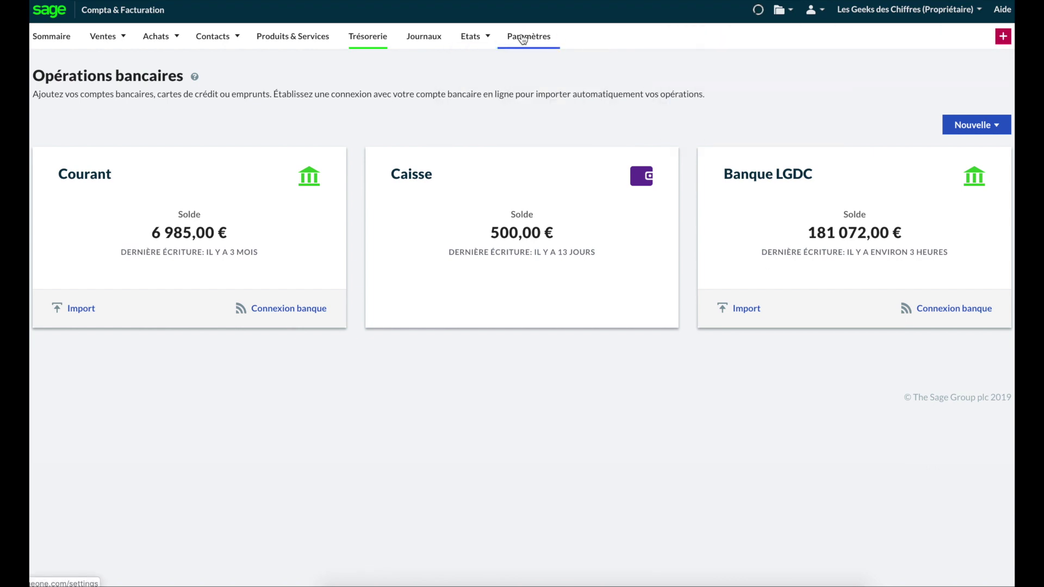
pyautogui.click(523, 37)
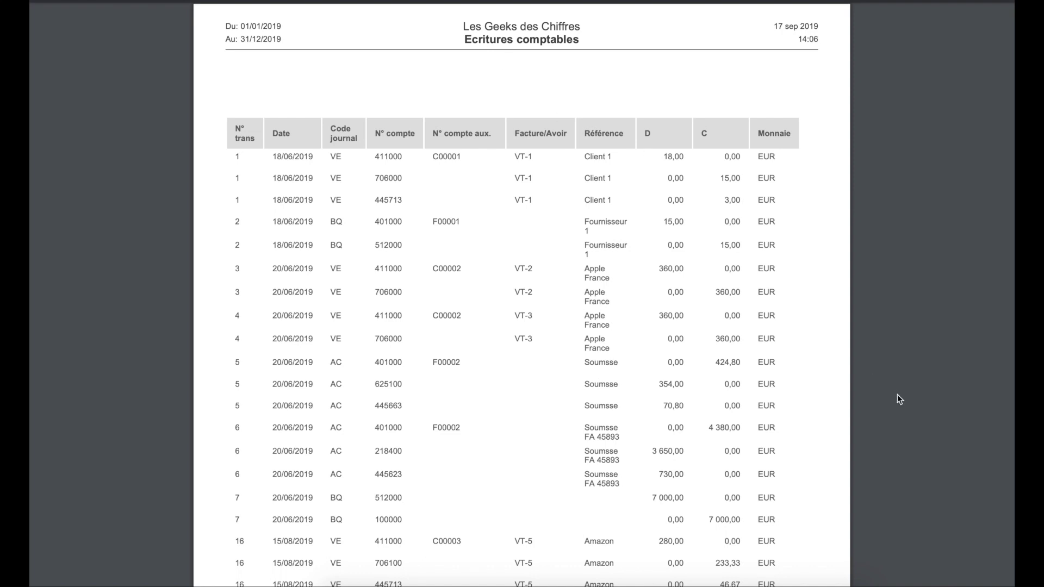
# Step: Enlarge the Écritures comptables report and point out the dates of transactions 12 and 16 (15/08/2019)
pyautogui.press('super+plus')
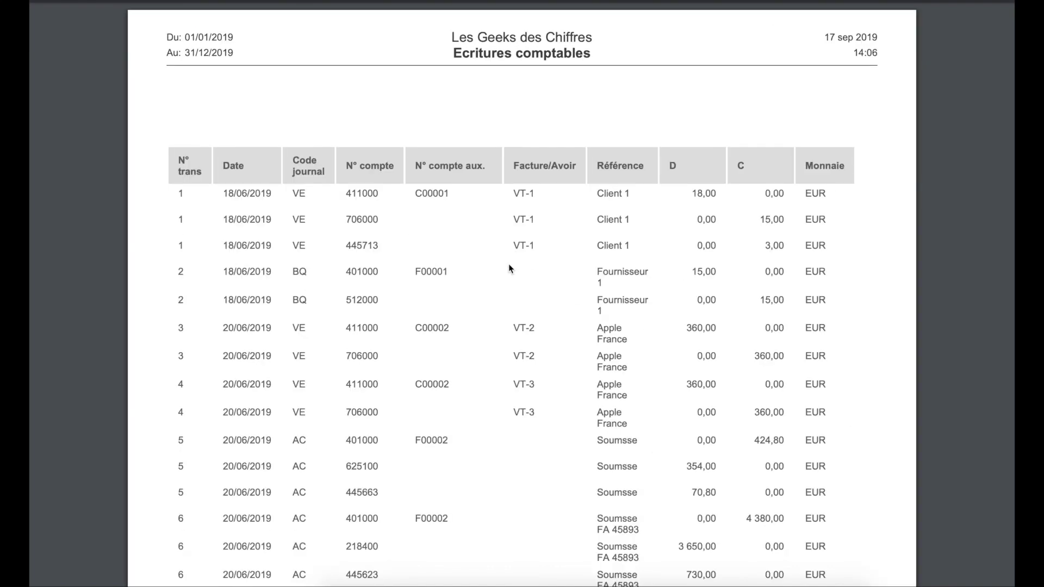
pyautogui.scroll(-10, 511, 266)
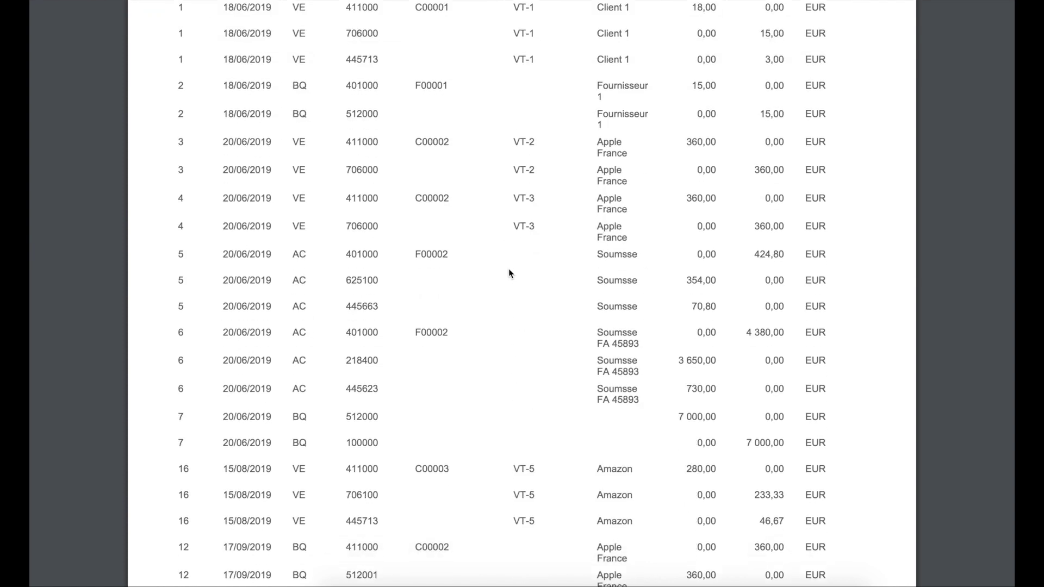
pyautogui.scroll(-3, 426, 288)
pyautogui.scroll(7, 426, 289)
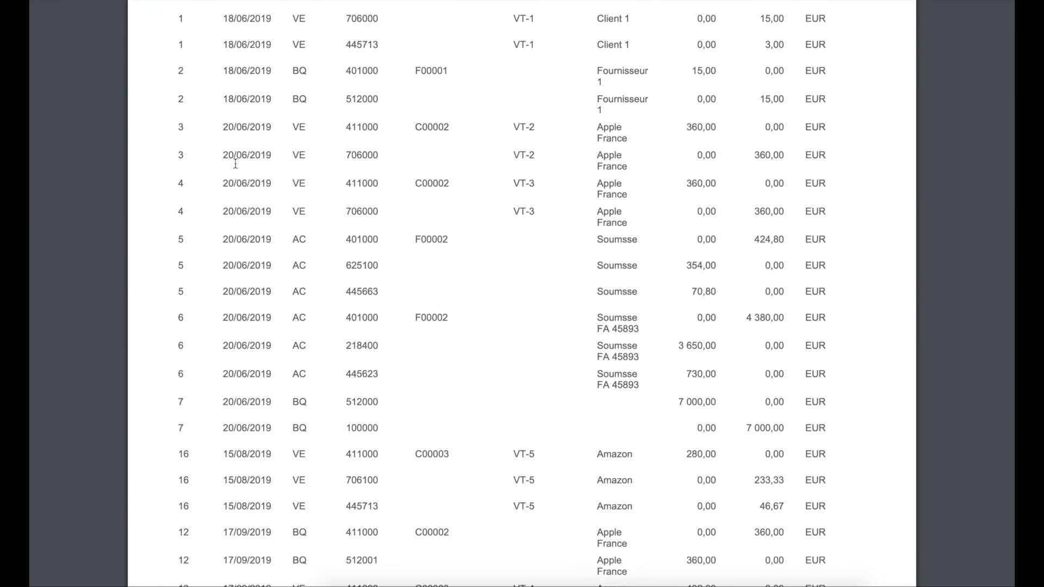
pyautogui.moveTo(220, 23); pyautogui.dragTo(277, 331)
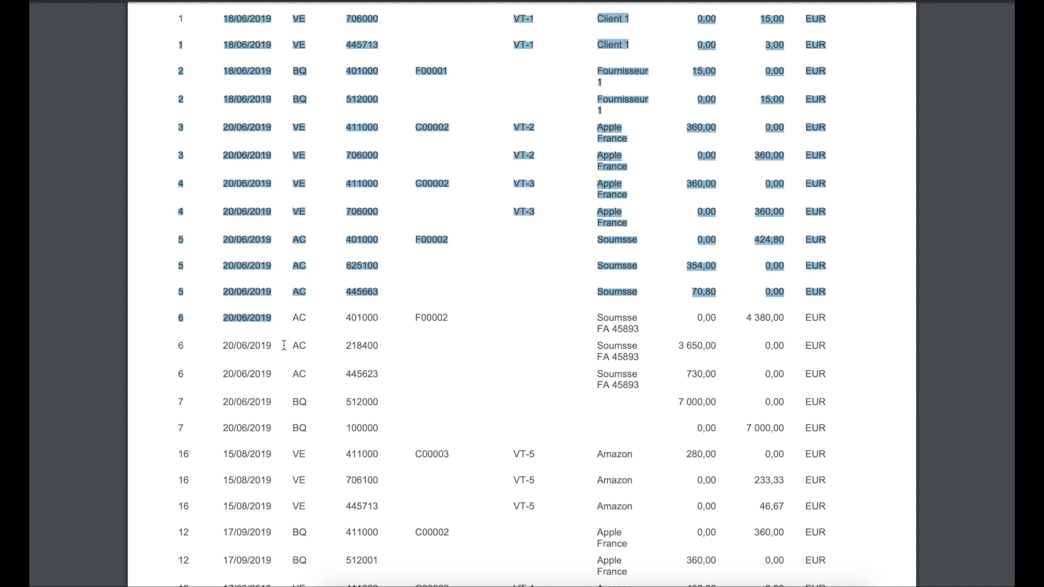
pyautogui.scroll(-6, 295, 363)
pyautogui.scroll(1, 295, 362)
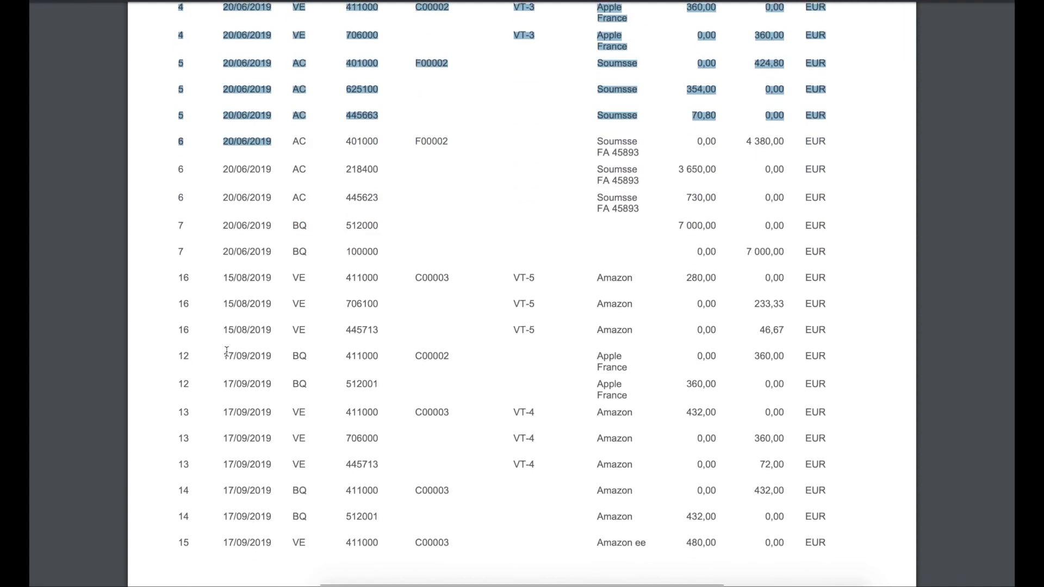
pyautogui.moveTo(213, 359); pyautogui.dragTo(308, 356)
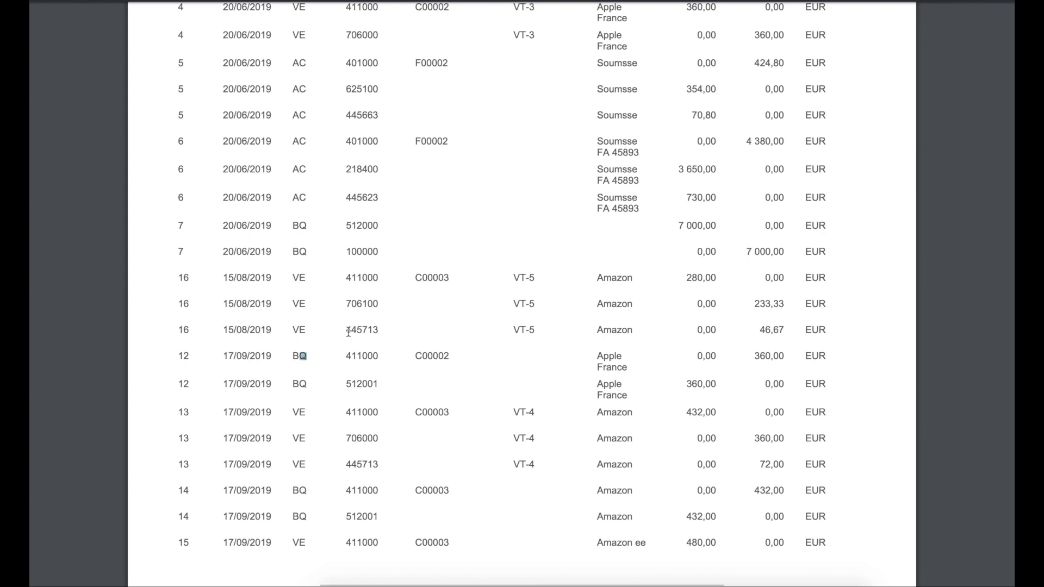
pyautogui.moveTo(223, 279); pyautogui.dragTo(262, 276)
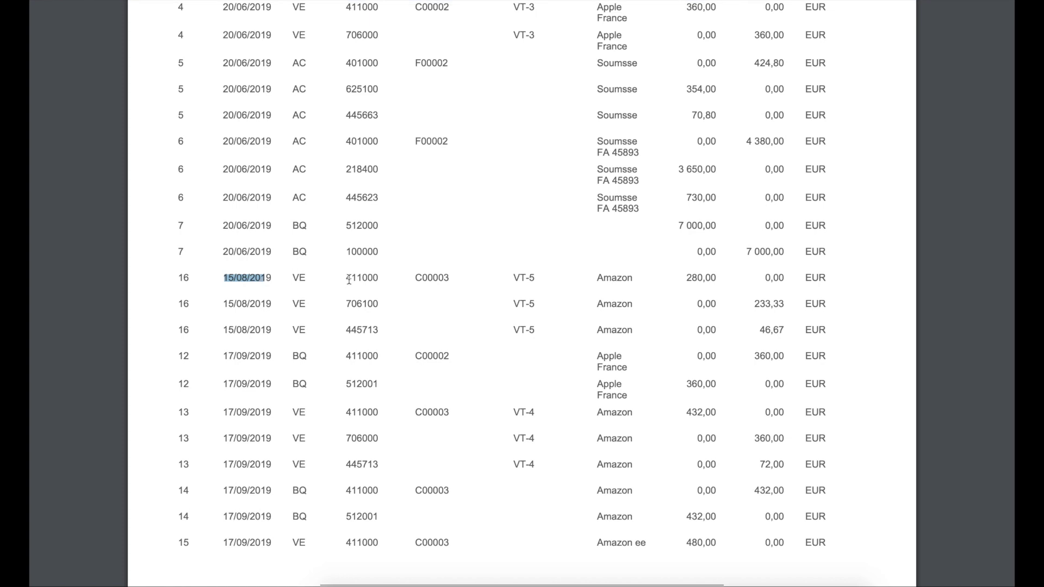
pyautogui.scroll(-3, 356, 280)
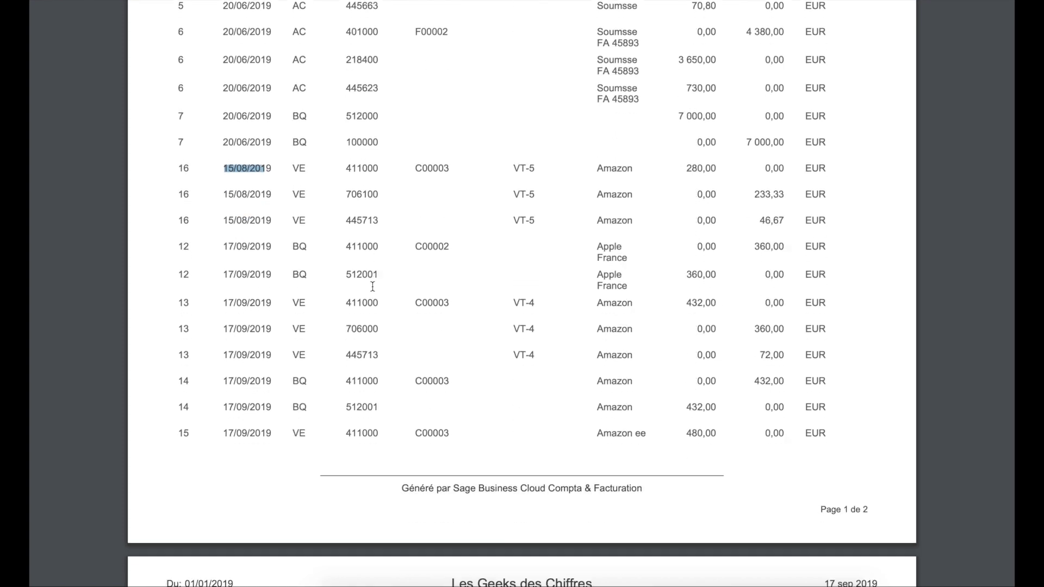
pyautogui.scroll(1, 361, 294)
pyautogui.click(217, 183)
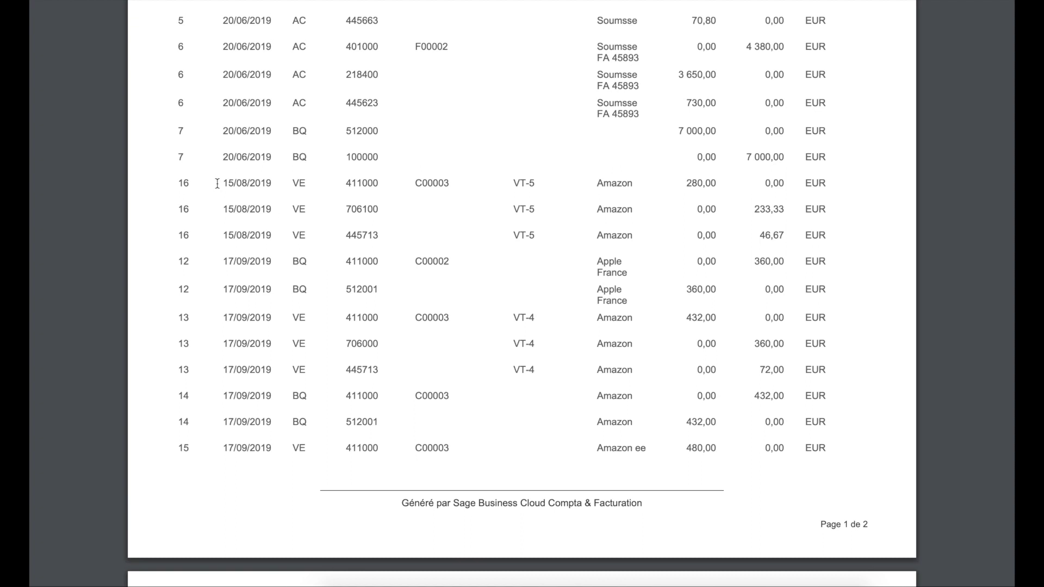
pyautogui.scroll(4, 353, 198)
pyautogui.scroll(-1, 356, 202)
# Step: Point out transaction 16's Amazon lines, account 411000, client C00003 and the 280,00 debit
pyautogui.moveTo(345, 336); pyautogui.dragTo(422, 332)
pyautogui.click(441, 332)
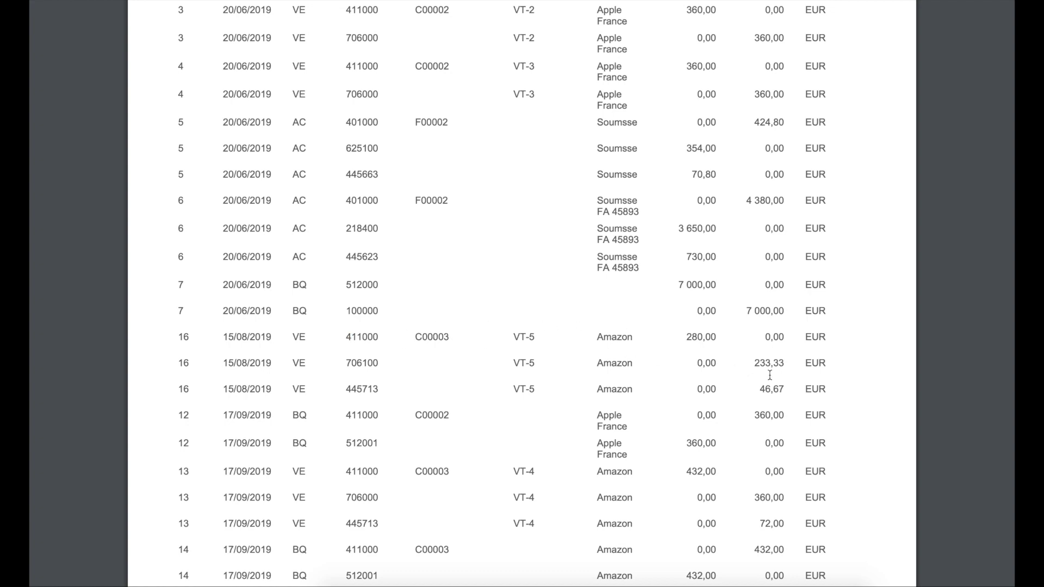
pyautogui.moveTo(837, 396); pyautogui.dragTo(174, 337)
pyautogui.click(466, 315)
pyautogui.moveTo(379, 337); pyautogui.dragTo(344, 337)
pyautogui.moveTo(454, 337); pyautogui.dragTo(403, 337)
pyautogui.click(590, 334)
pyautogui.moveTo(726, 333); pyautogui.dragTo(680, 335)
# Step: Point out sales account 706100 and VAT account 445713, then scroll down to page 2
pyautogui.moveTo(384, 363); pyautogui.dragTo(341, 363)
pyautogui.moveTo(382, 387); pyautogui.dragTo(344, 388)
pyautogui.scroll(-2, 402, 386)
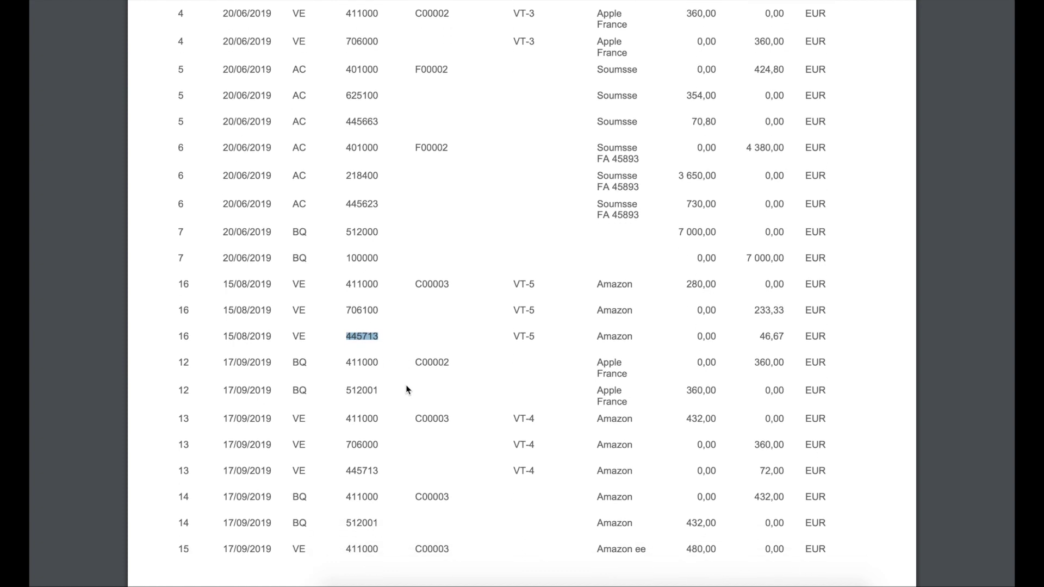
pyautogui.scroll(-1, 406, 384)
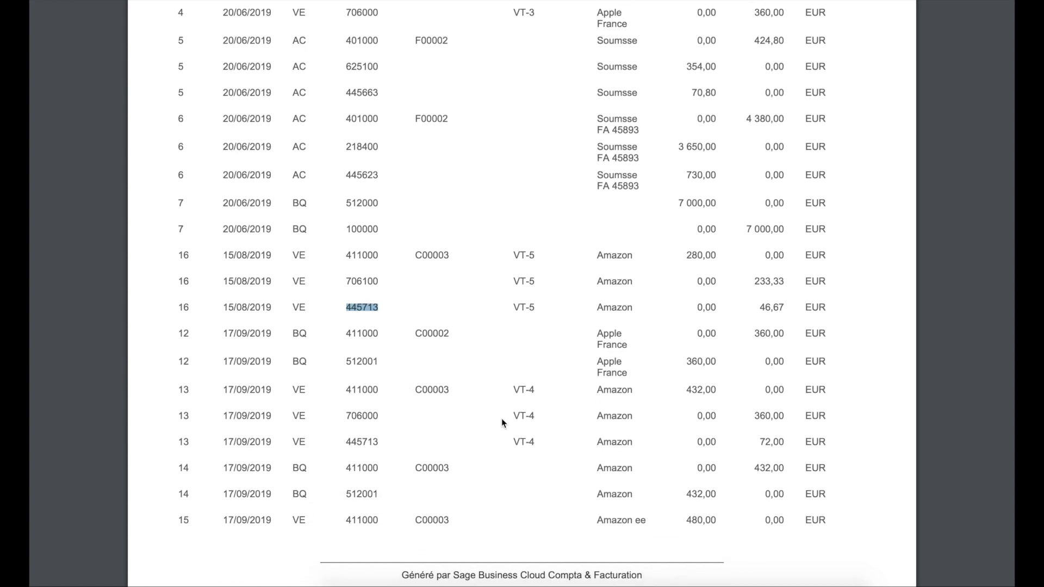
pyautogui.scroll(-10, 501, 419)
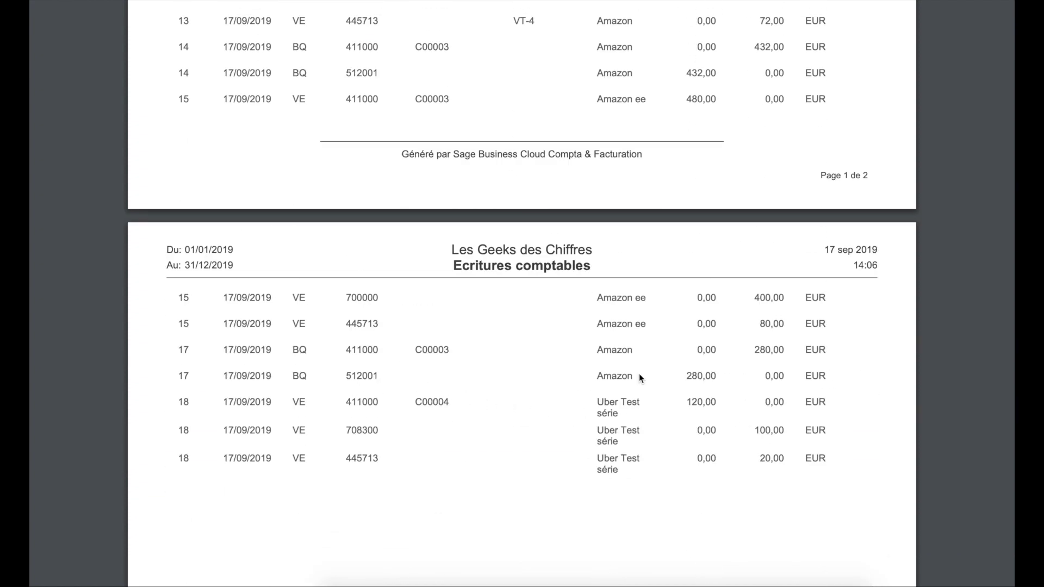
# Step: Check transaction 17's two lines and account 411000, then scroll back to the report's top
pyautogui.moveTo(386, 377); pyautogui.dragTo(186, 359)
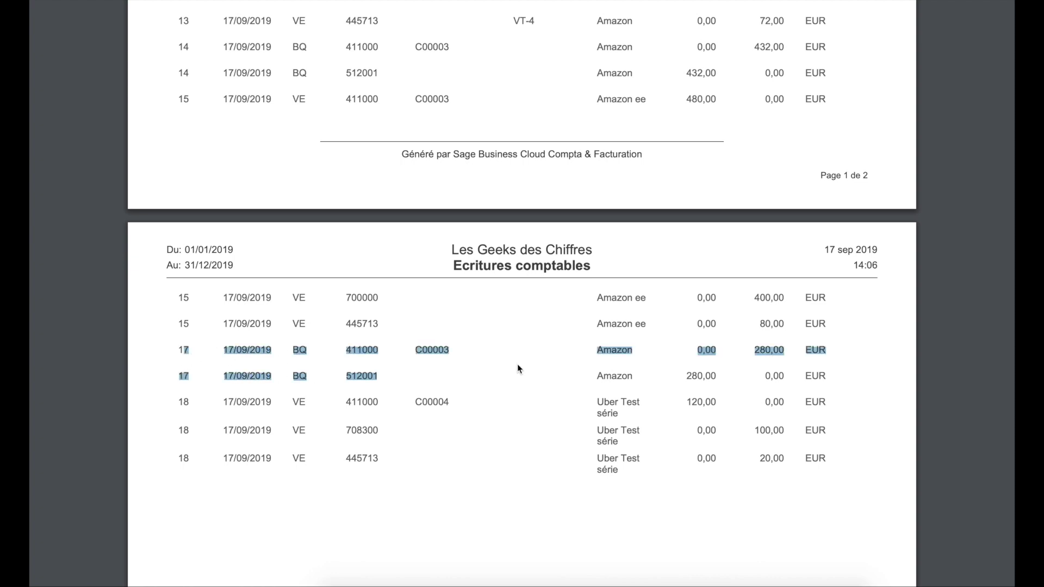
pyautogui.moveTo(591, 353); pyautogui.dragTo(603, 351)
pyautogui.moveTo(347, 350); pyautogui.dragTo(333, 375)
pyautogui.click(356, 374)
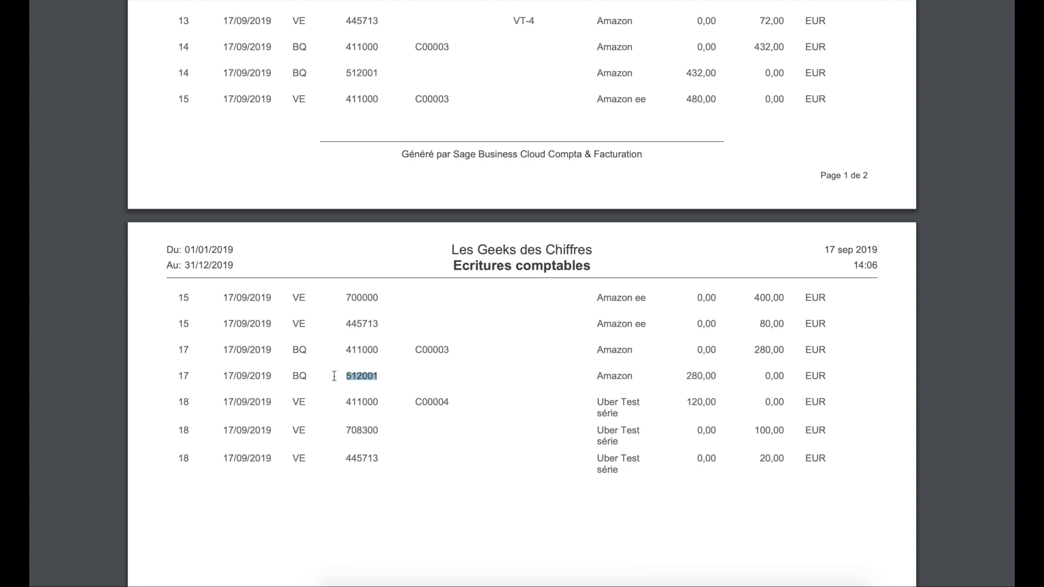
pyautogui.moveTo(344, 351); pyautogui.dragTo(377, 351)
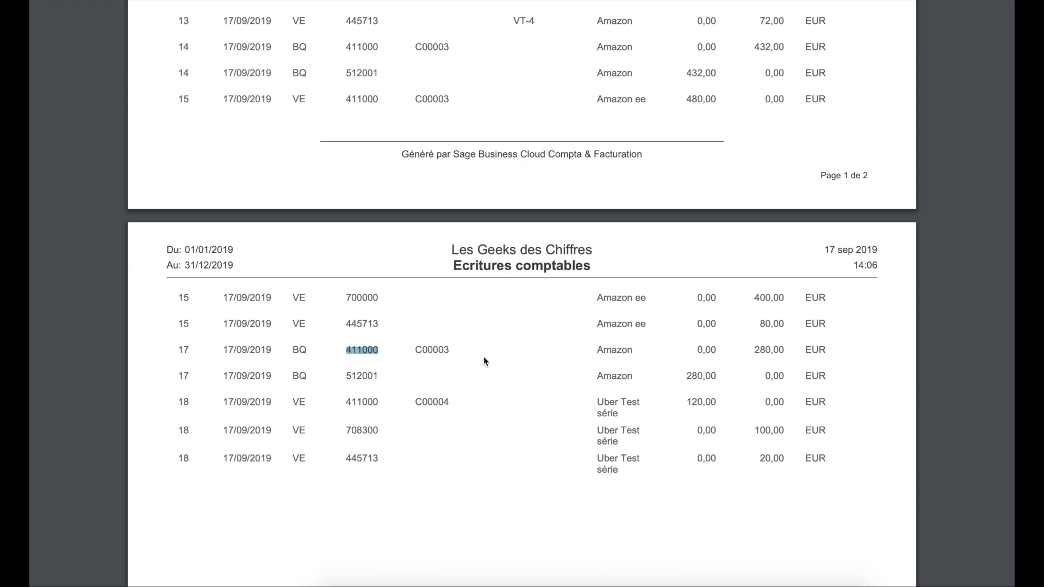
pyautogui.click(507, 469)
pyautogui.scroll(2, 507, 450)
pyautogui.scroll(1, 507, 451)
pyautogui.scroll(5, 506, 451)
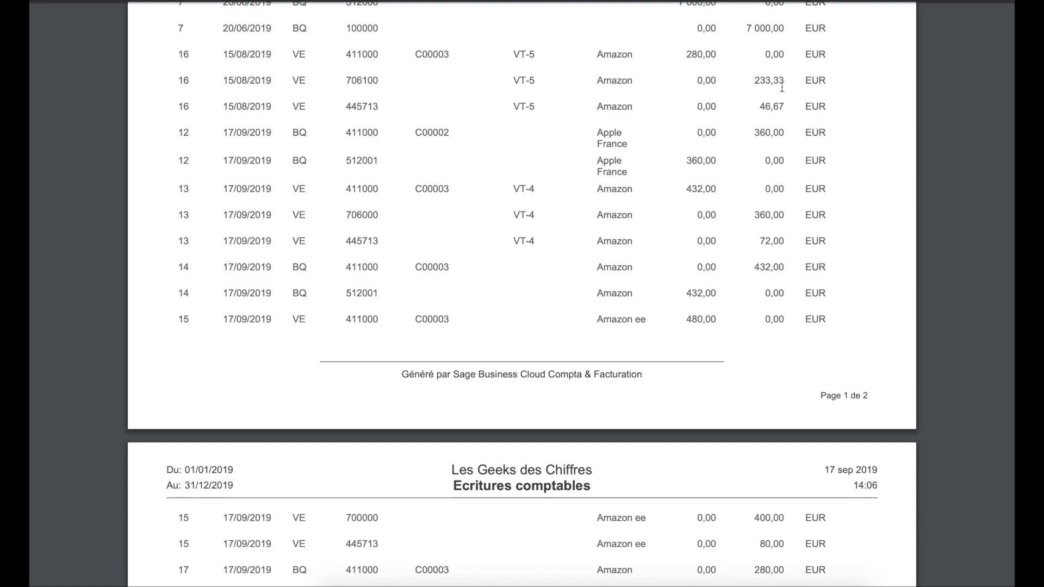
pyautogui.scroll(20, 782, 87)
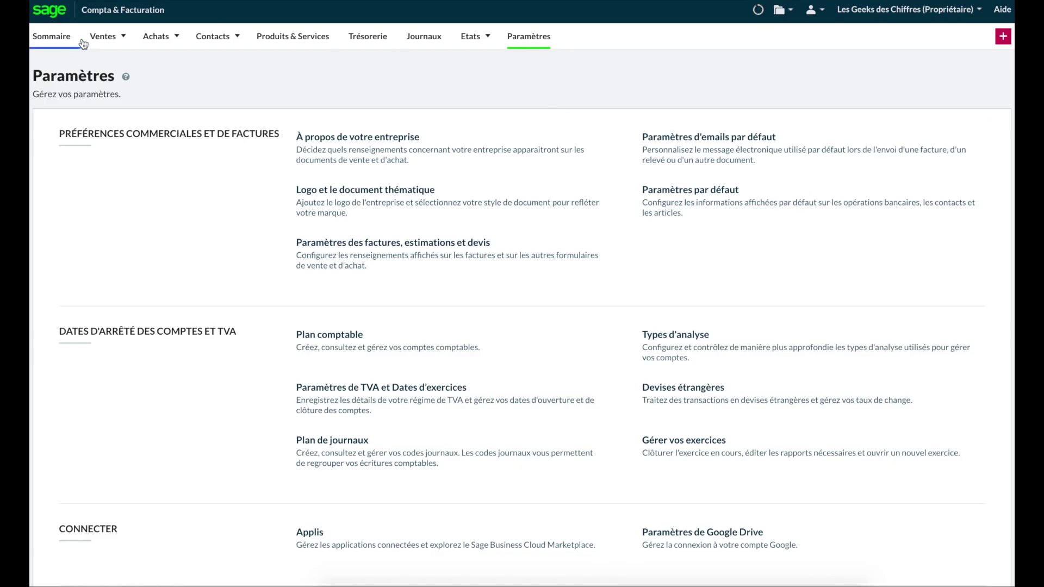
pyautogui.moveTo(80, 44)
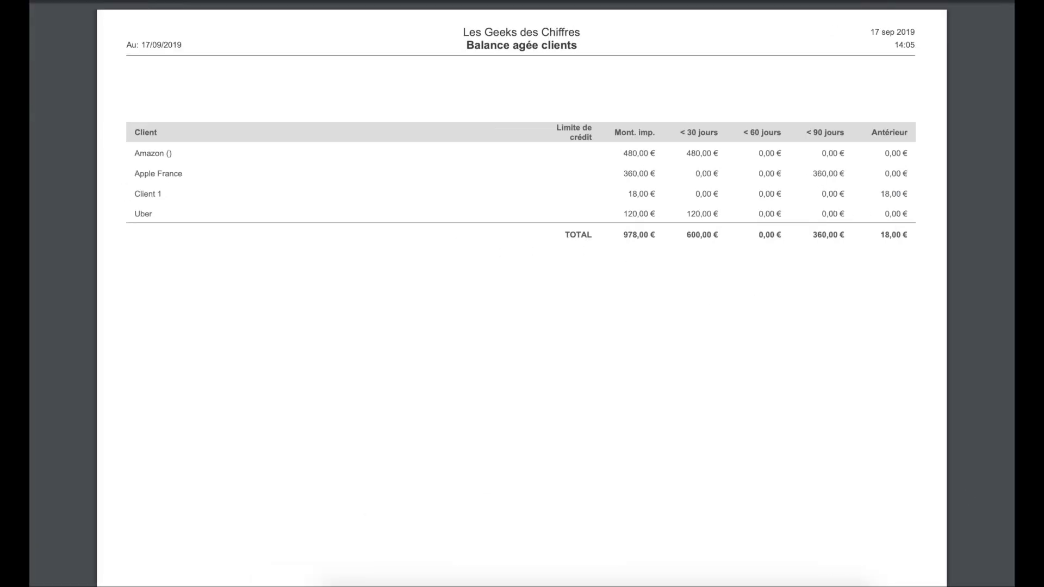
# Step: Walk through Amazon's row: 480,00 € under < 30 jours and 0,00 € in the other brackets
pyautogui.moveTo(588, 52); pyautogui.dragTo(508, 53)
pyautogui.moveTo(56, 182); pyautogui.dragTo(130, 188)
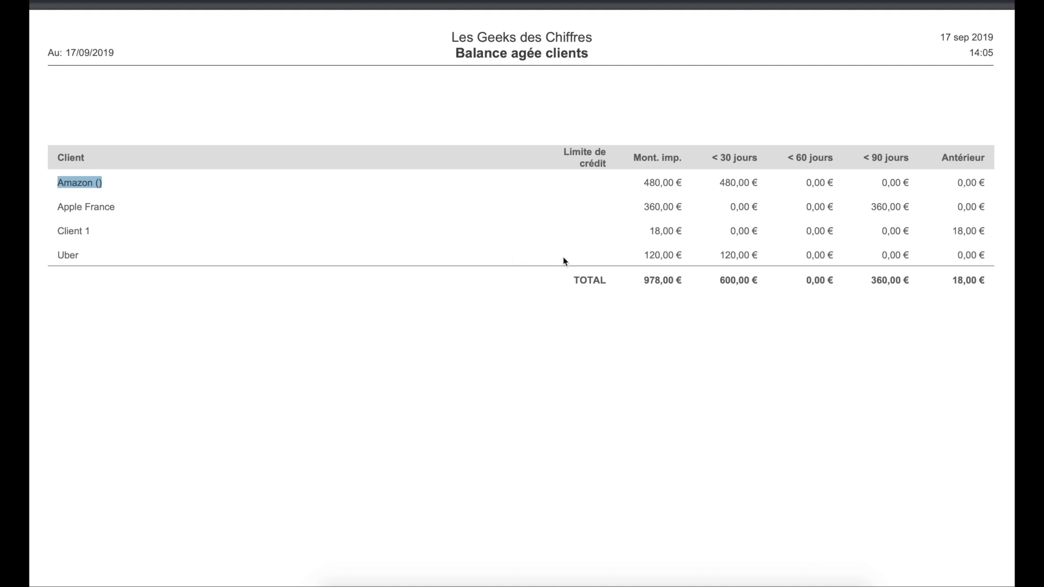
pyautogui.click(645, 180)
pyautogui.moveTo(645, 180); pyautogui.dragTo(678, 254)
pyautogui.moveTo(711, 175); pyautogui.dragTo(740, 178)
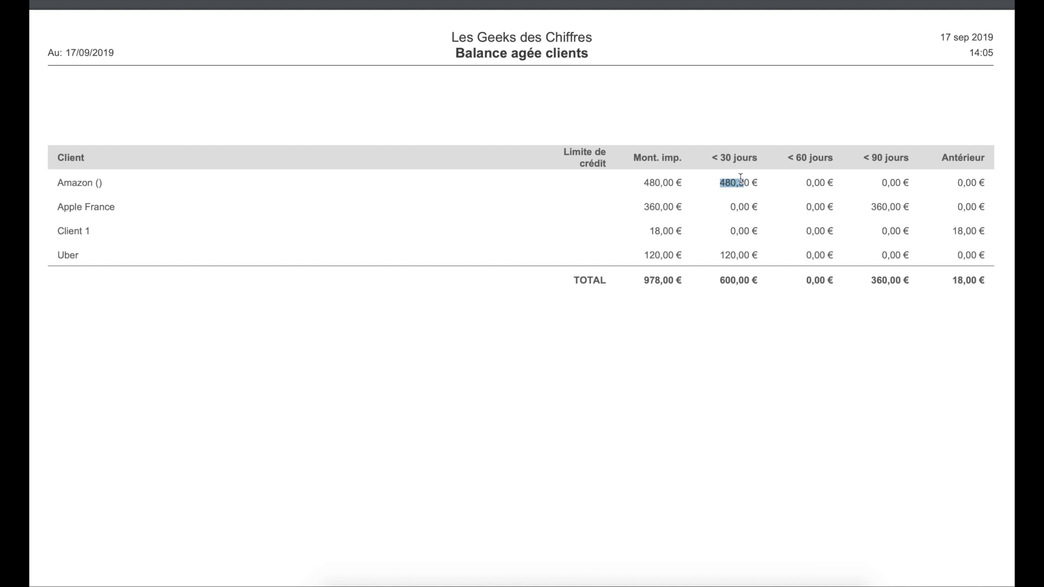
pyautogui.click(740, 178)
pyautogui.moveTo(761, 182); pyautogui.dragTo(722, 182)
pyautogui.moveTo(837, 183); pyautogui.dragTo(804, 182)
pyautogui.moveTo(911, 182); pyautogui.dragTo(874, 182)
pyautogui.moveTo(987, 182); pyautogui.dragTo(942, 184)
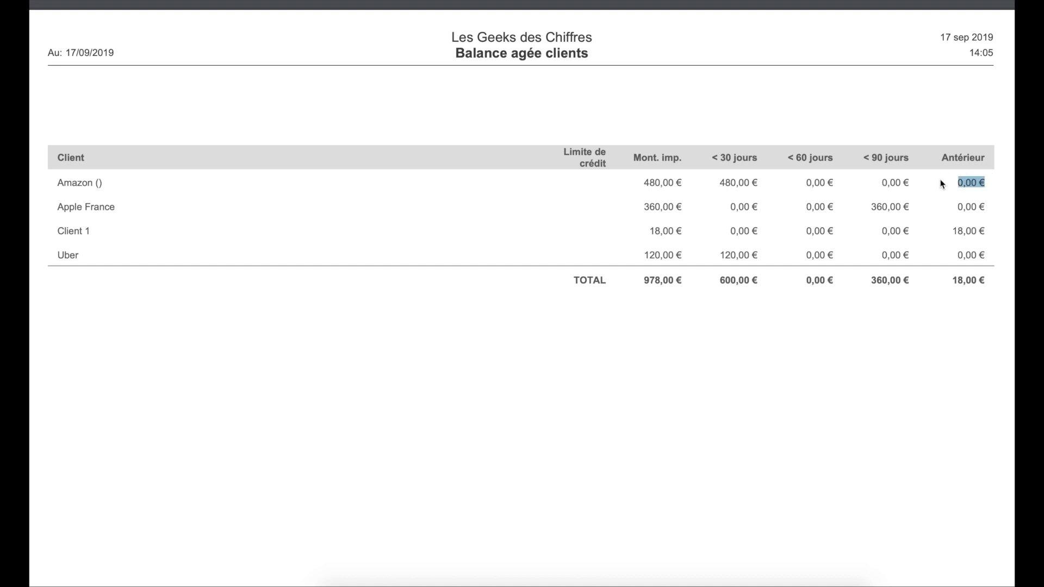
pyautogui.moveTo(65, 183); pyautogui.dragTo(107, 252)
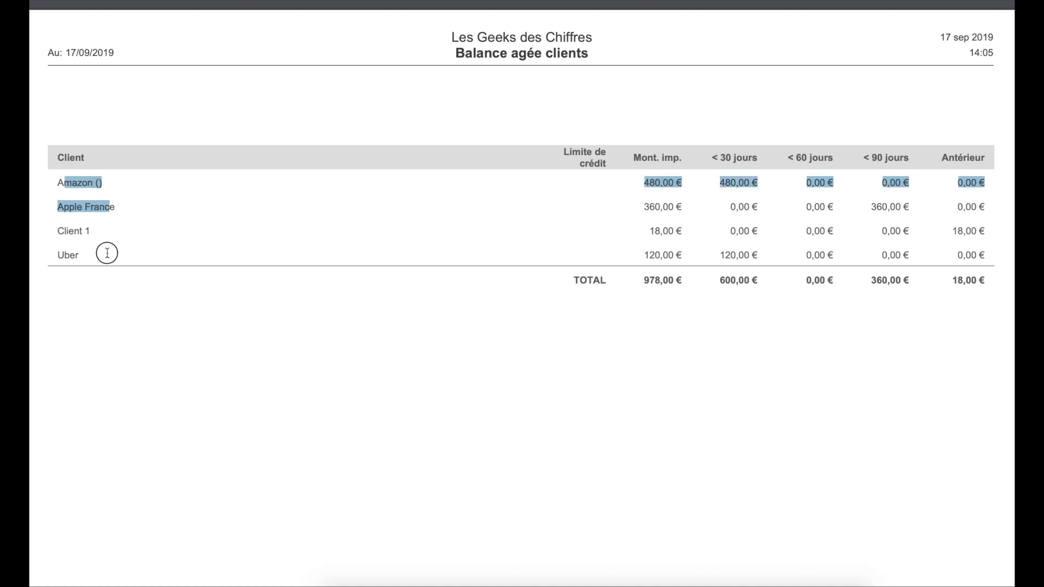
pyautogui.moveTo(792, 159); pyautogui.dragTo(788, 159)
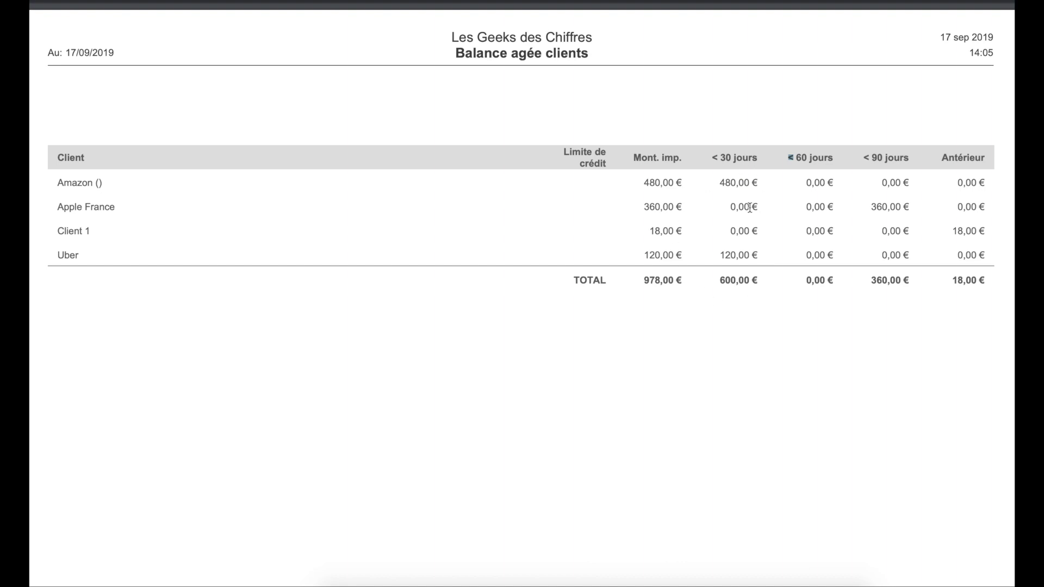
# Step: Point out Apple France's 360,00 € total, placed under < 90 jours
pyautogui.moveTo(57, 207); pyautogui.dragTo(684, 208)
pyautogui.doubleClick(647, 207)
pyautogui.moveTo(863, 206); pyautogui.dragTo(955, 205)
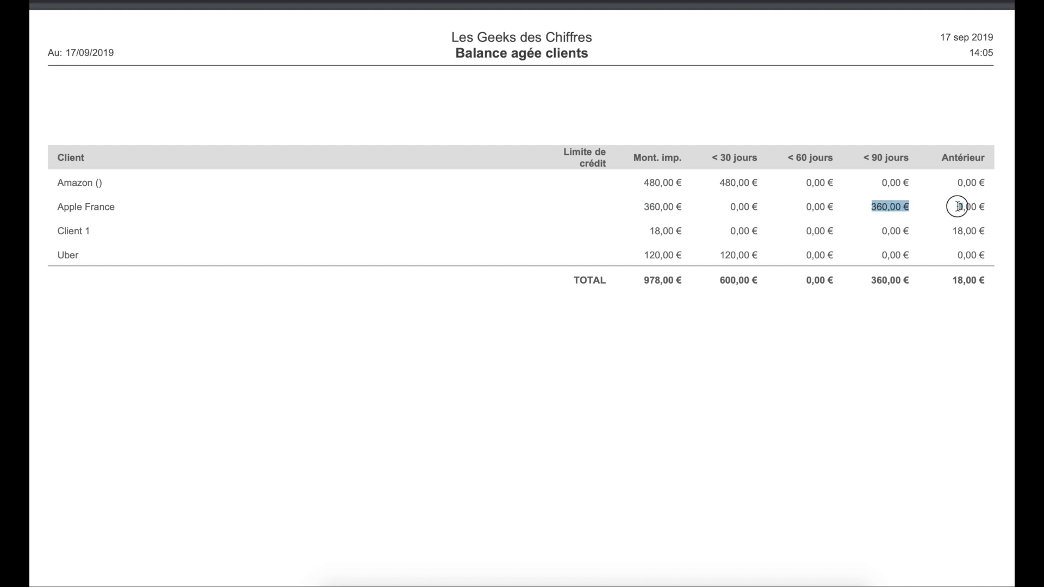
pyautogui.click(842, 353)
pyautogui.moveTo(911, 203); pyautogui.dragTo(882, 220)
pyautogui.click(833, 203)
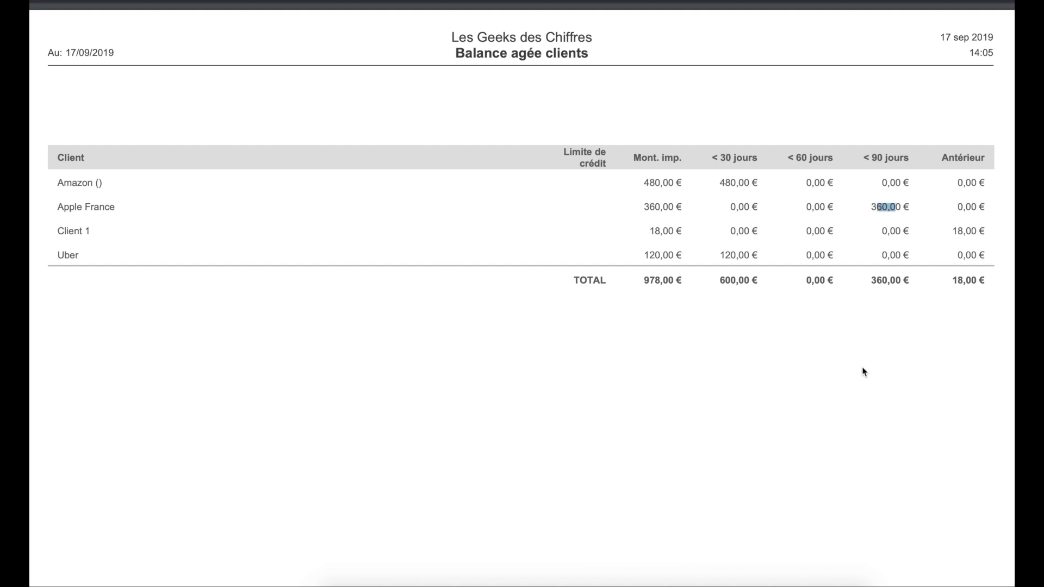